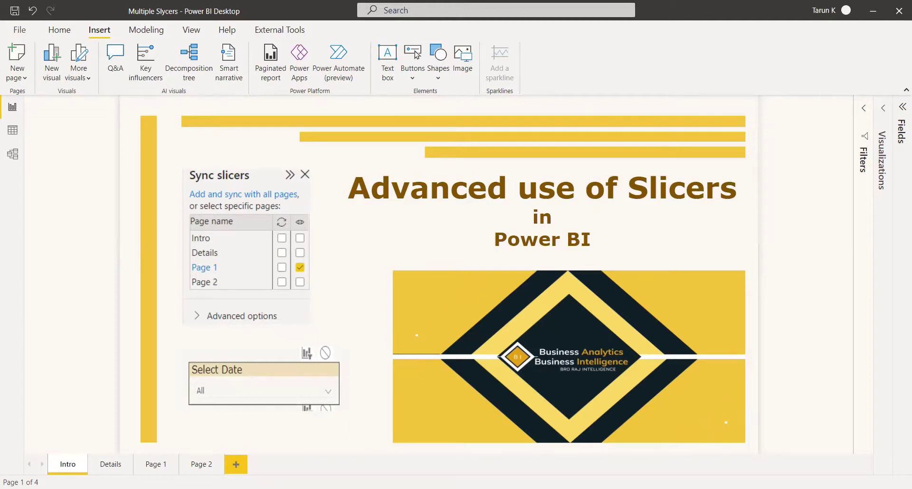
# View the example Details page, then move to Page 1 to build the report.
pyautogui.click(110, 464)
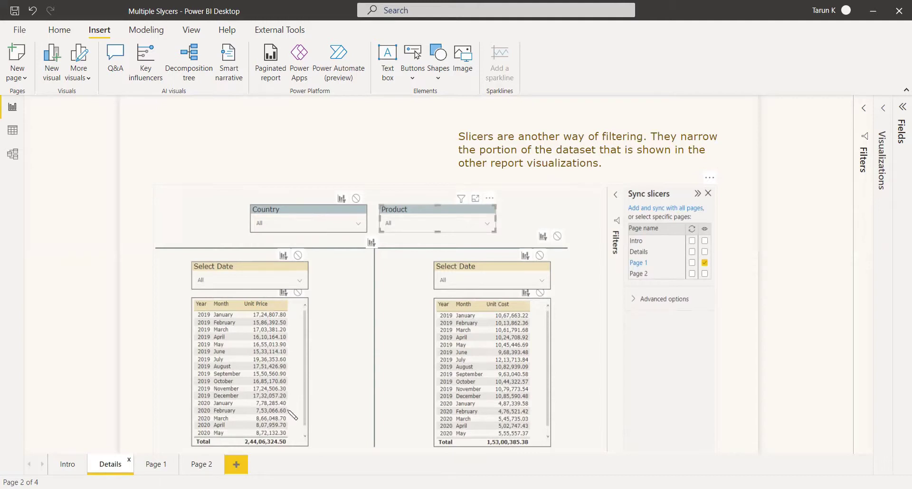
pyautogui.click(155, 465)
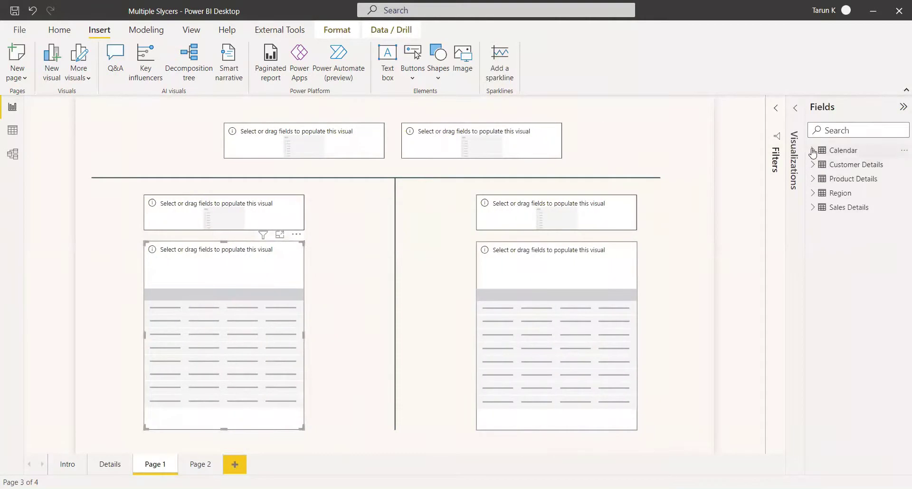
# Fill the left table with Year, Month and Unit Price, dropping Quarter and Day.
pyautogui.click(812, 151)
pyautogui.click(812, 221)
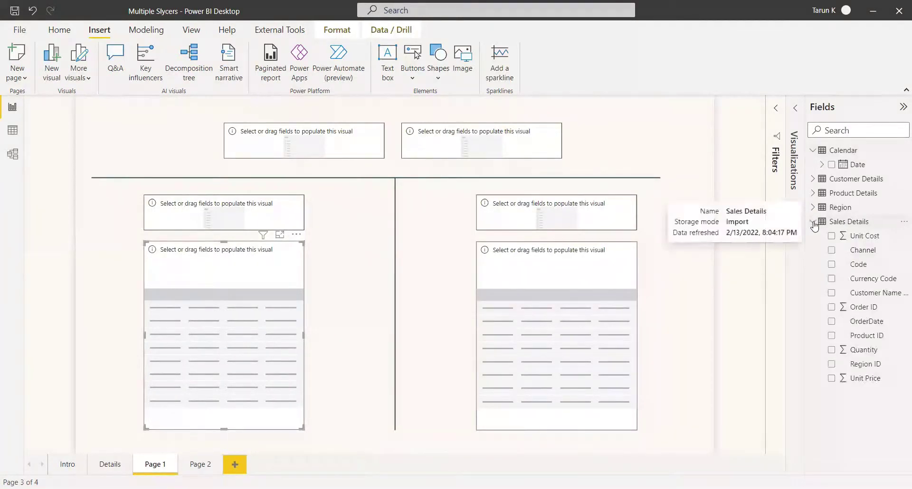
pyautogui.click(813, 207)
pyautogui.click(812, 193)
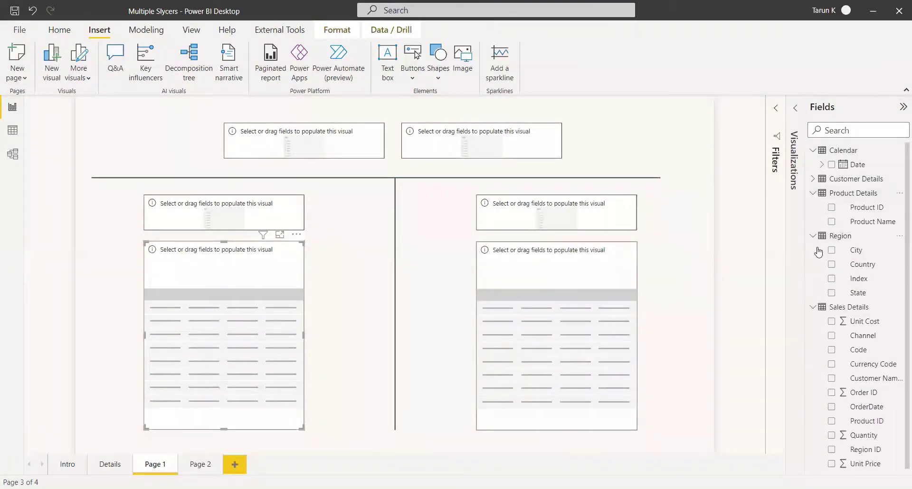
pyautogui.click(831, 164)
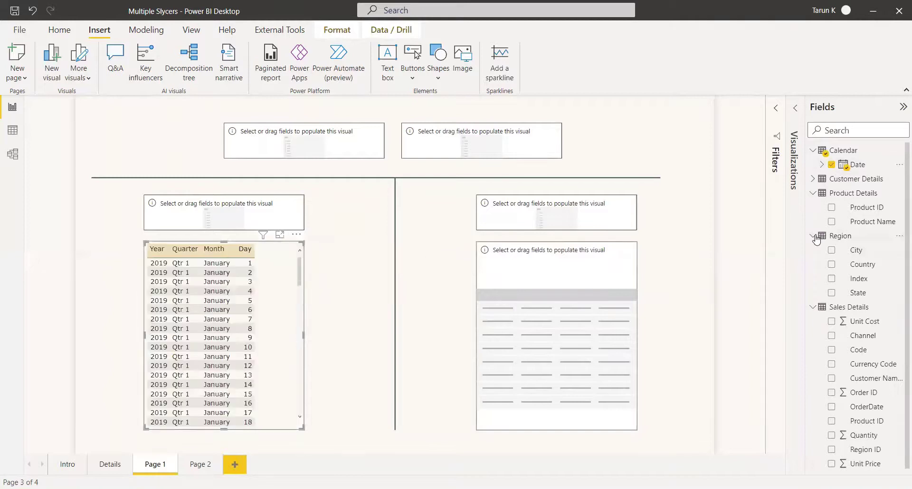
pyautogui.click(797, 181)
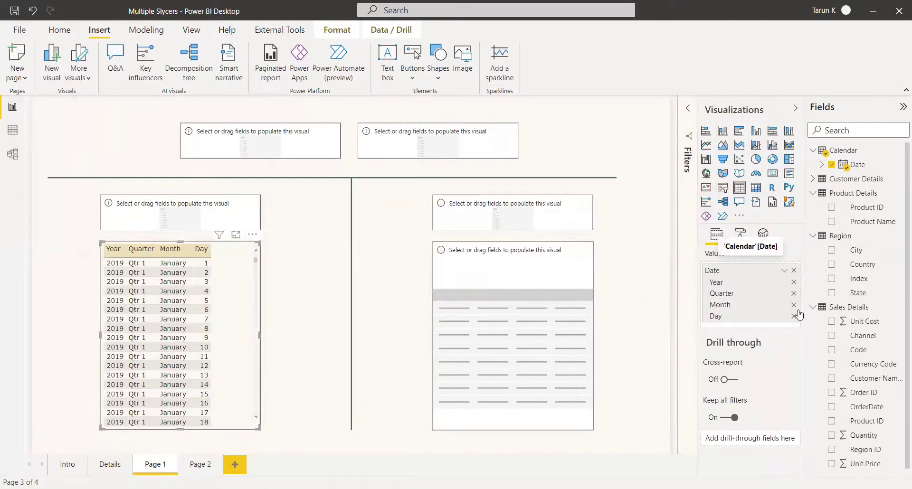
pyautogui.click(793, 293)
pyautogui.click(793, 304)
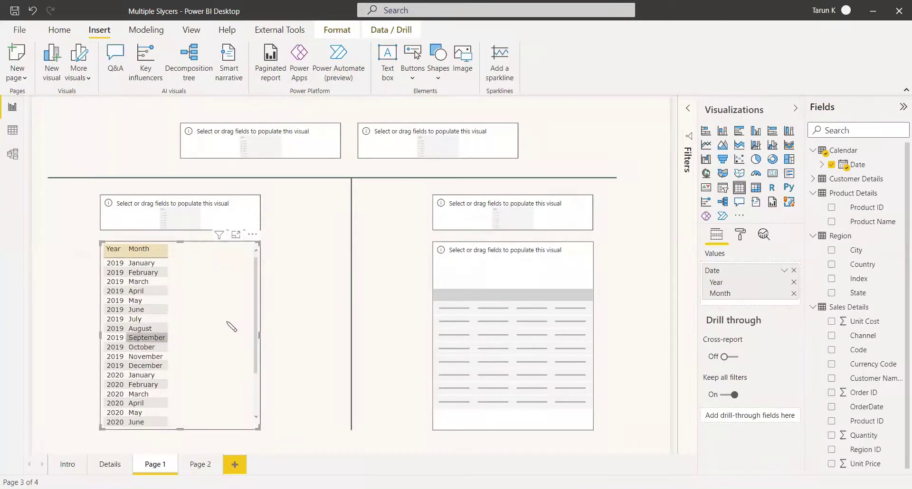
pyautogui.scroll(-2, 231, 327)
pyautogui.scroll(2, 242, 327)
pyautogui.scroll(-1, 243, 328)
pyautogui.click(831, 463)
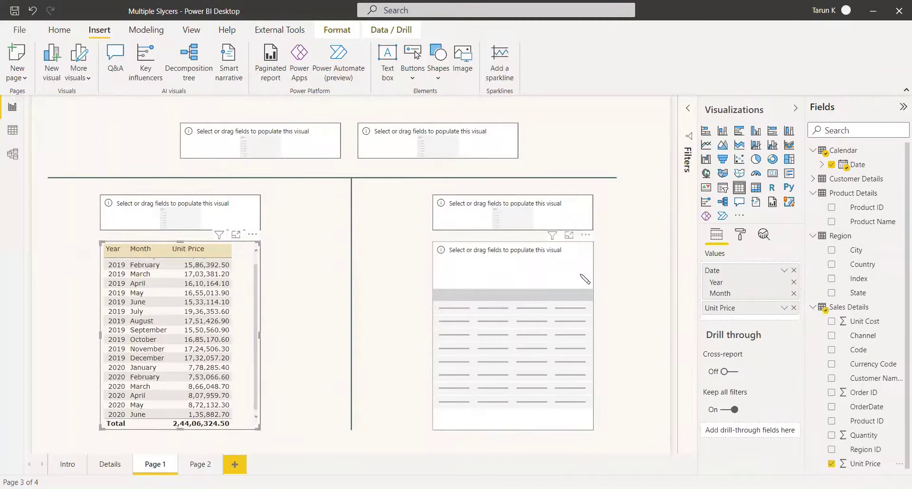
# Add Calendar Date to the right table, keeping only Year and Month.
pyautogui.click(584, 279)
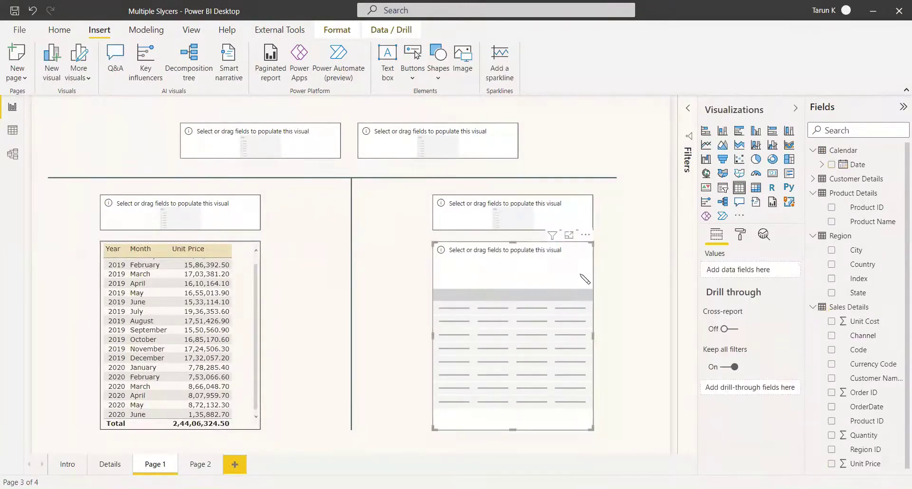
pyautogui.click(831, 164)
pyautogui.click(793, 293)
pyautogui.click(792, 304)
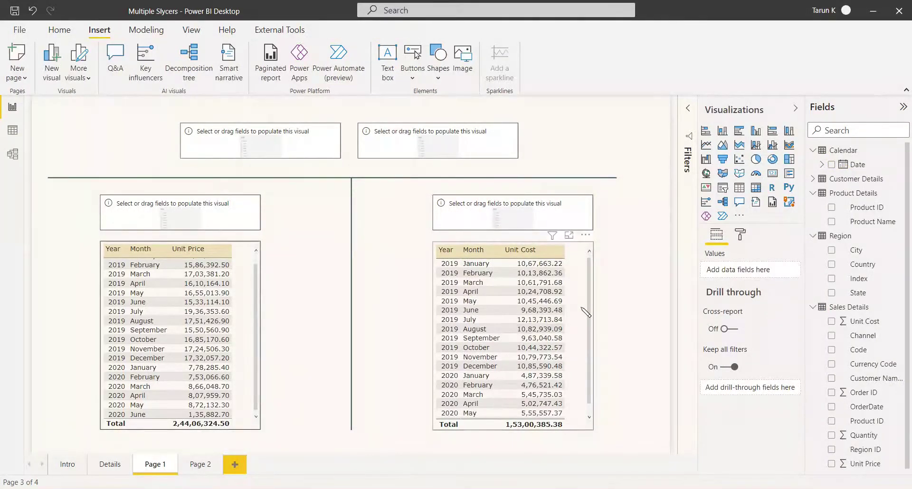
# Make the slicer above the left table a Select Date slicer using the Date Hierarchy.
pyautogui.click(256, 218)
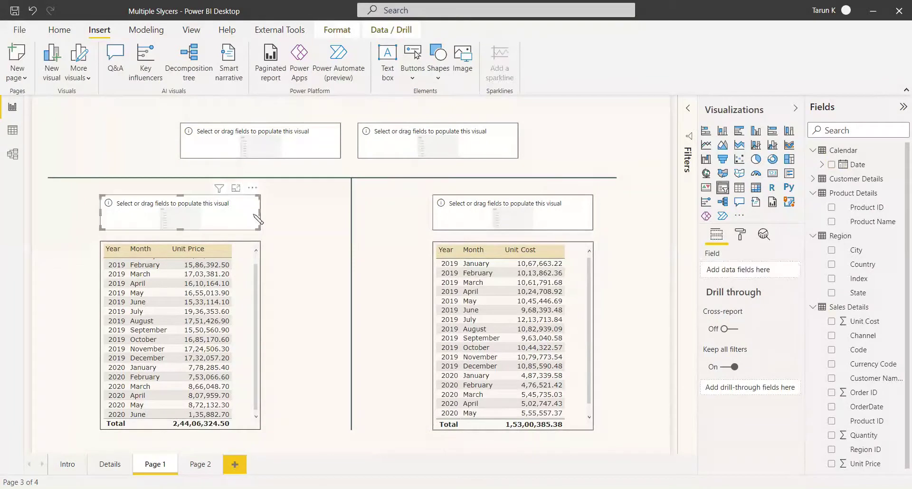
pyautogui.click(833, 165)
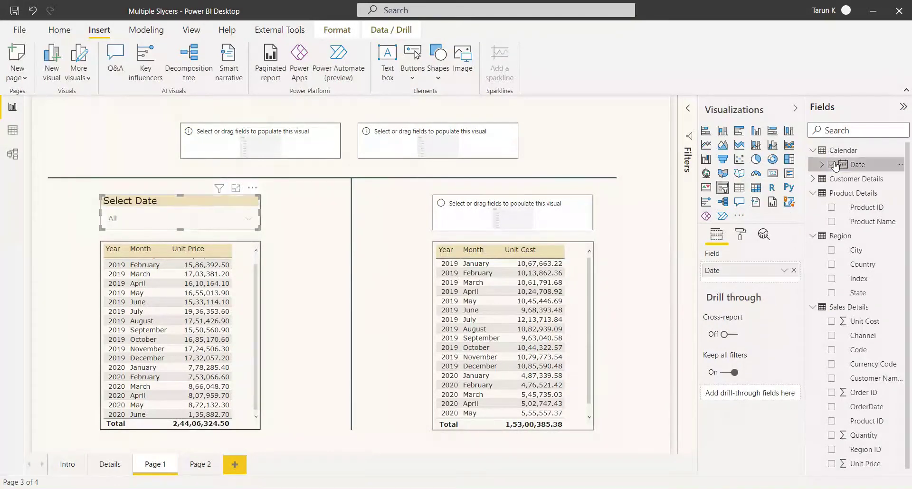
pyautogui.click(783, 270)
pyautogui.click(840, 347)
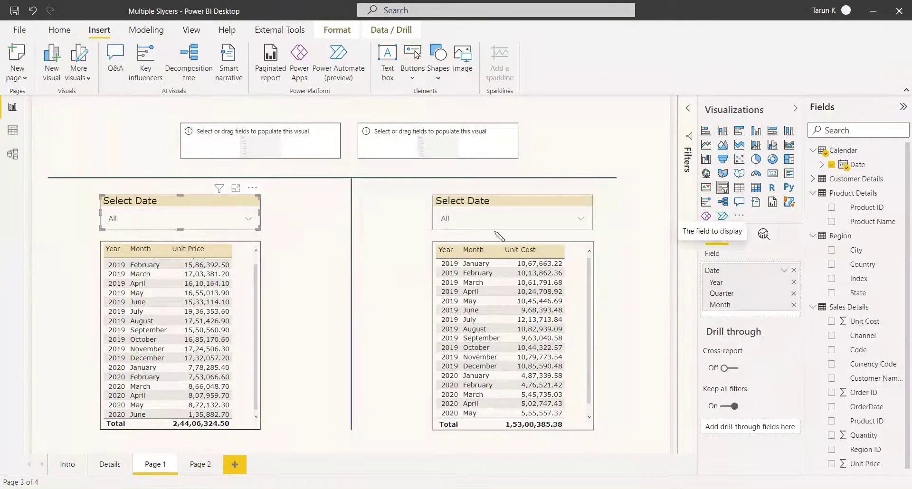
# Set the top-left slicer to Region > Country and the top-right slicer to Product Name.
pyautogui.click(793, 270)
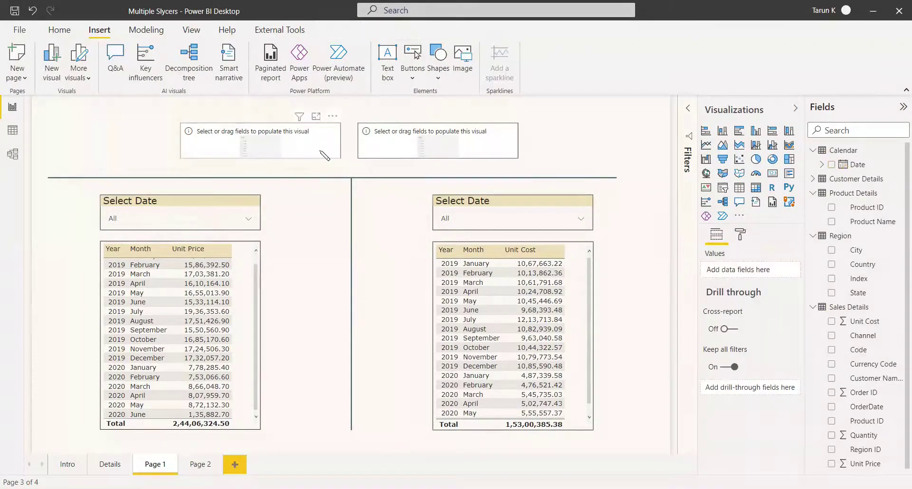
pyautogui.moveTo(836, 264); pyautogui.dragTo(763, 270)
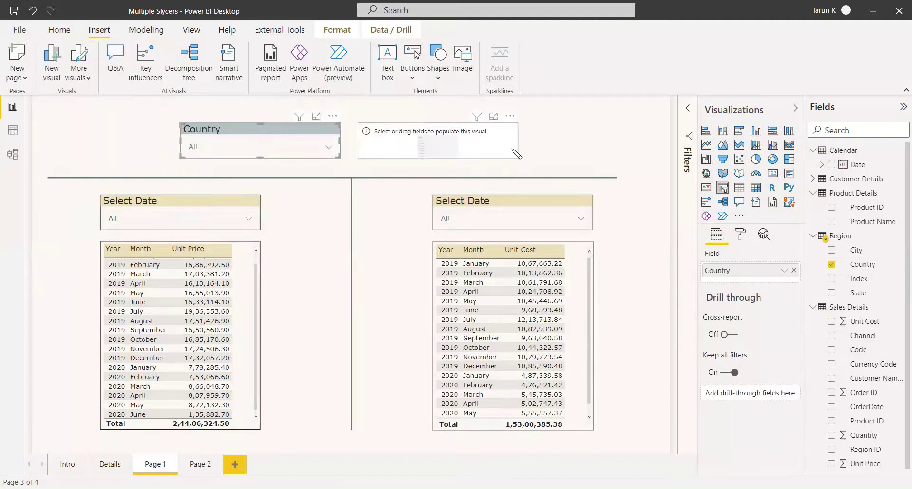
pyautogui.click(859, 221)
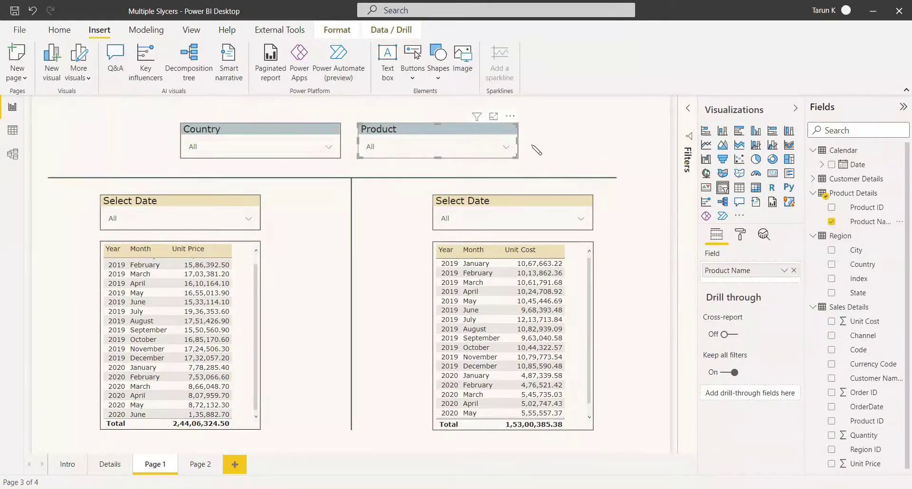
pyautogui.click(557, 143)
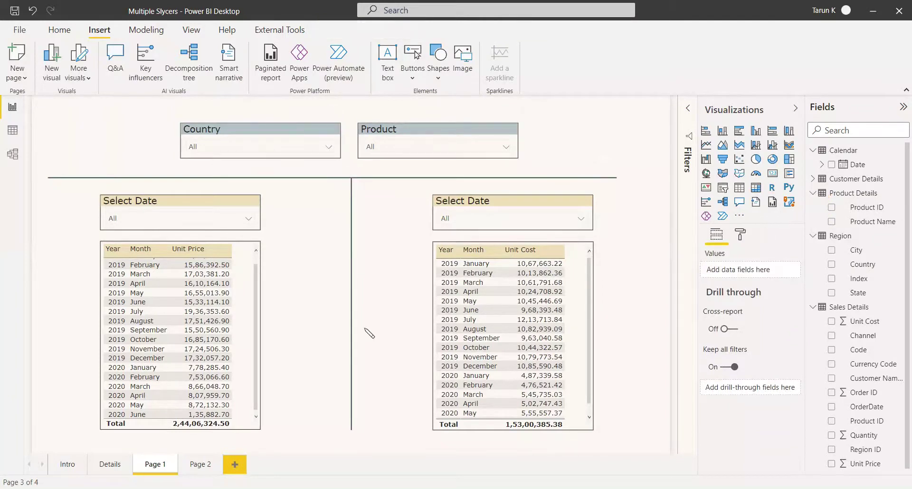
pyautogui.click(248, 219)
pyautogui.click(125, 239)
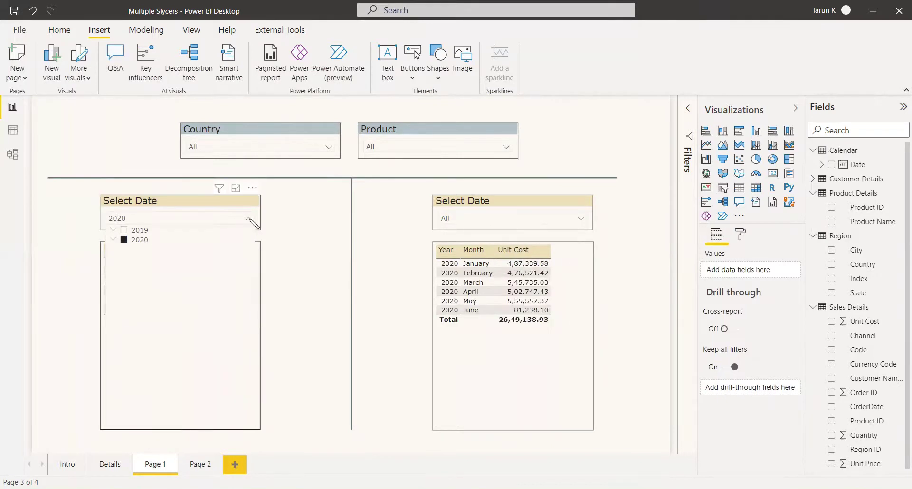
pyautogui.click(248, 219)
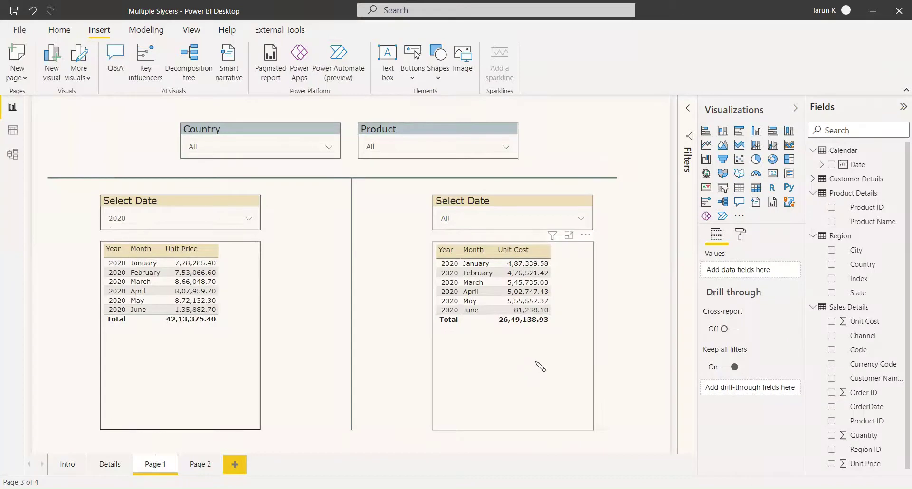
pyautogui.click(459, 219)
pyautogui.click(457, 231)
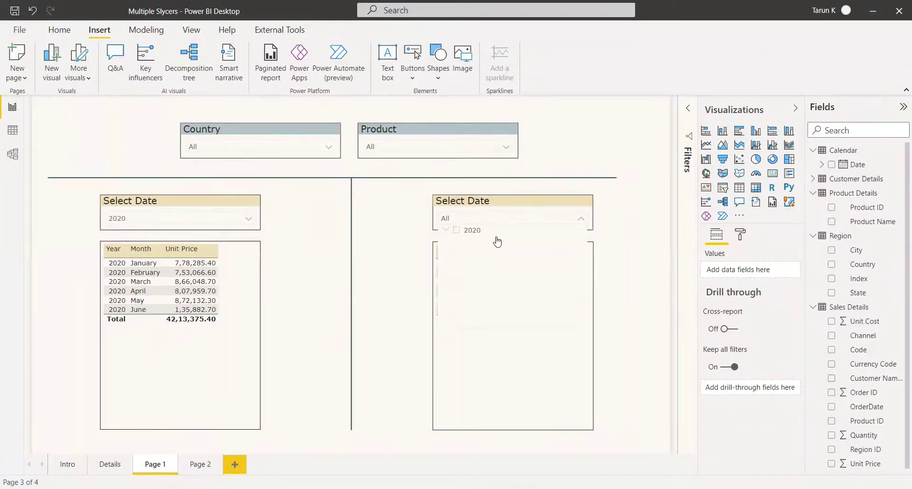
pyautogui.click(248, 218)
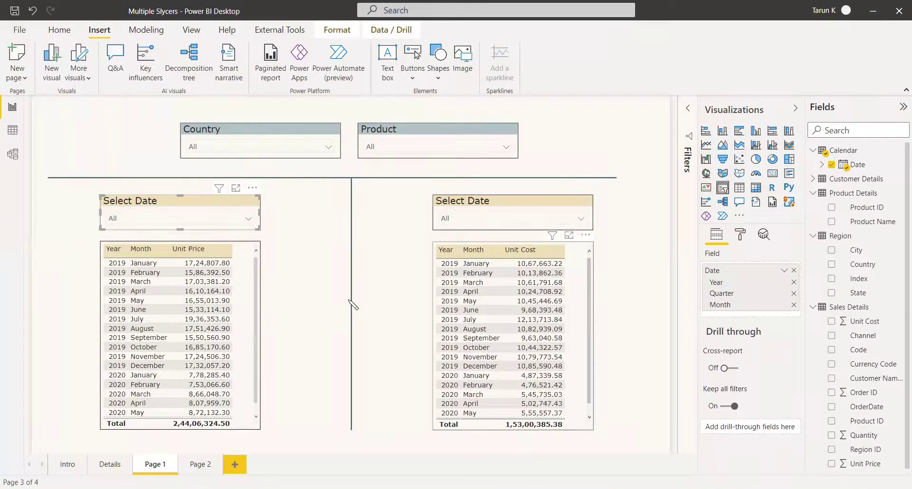
pyautogui.click(248, 218)
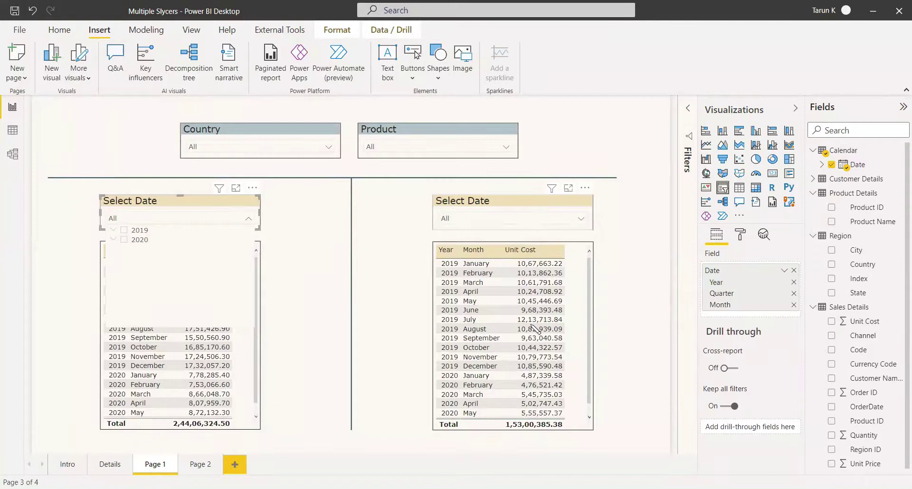
# Set the left date slicer's interaction to None on the right slicer and table, then test with 2019.
pyautogui.click(380, 266)
pyautogui.click(192, 204)
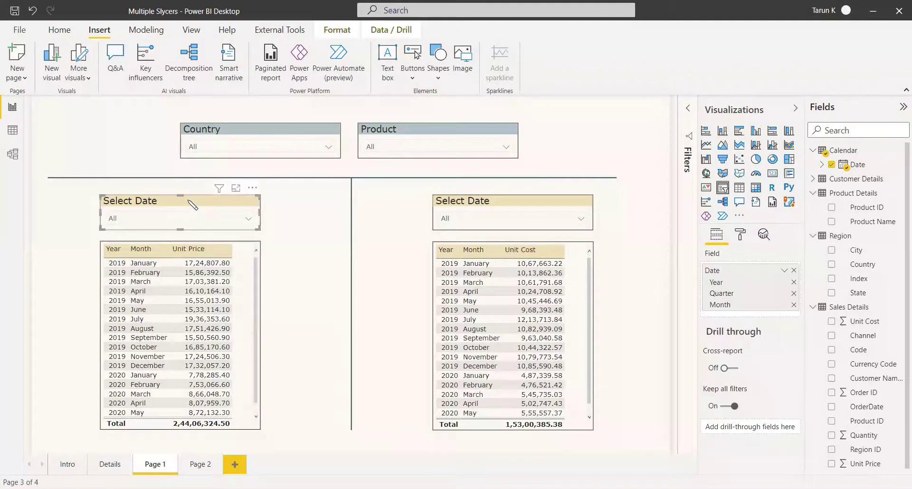
pyautogui.click(337, 32)
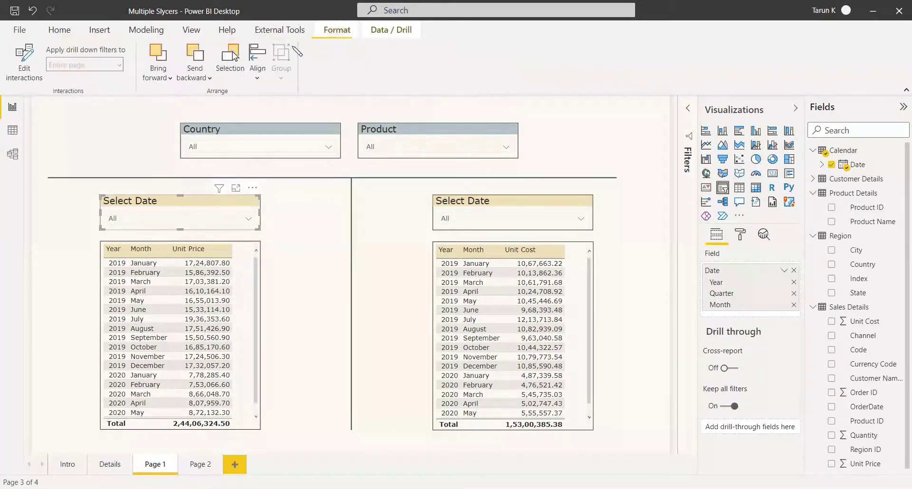
pyautogui.click(23, 62)
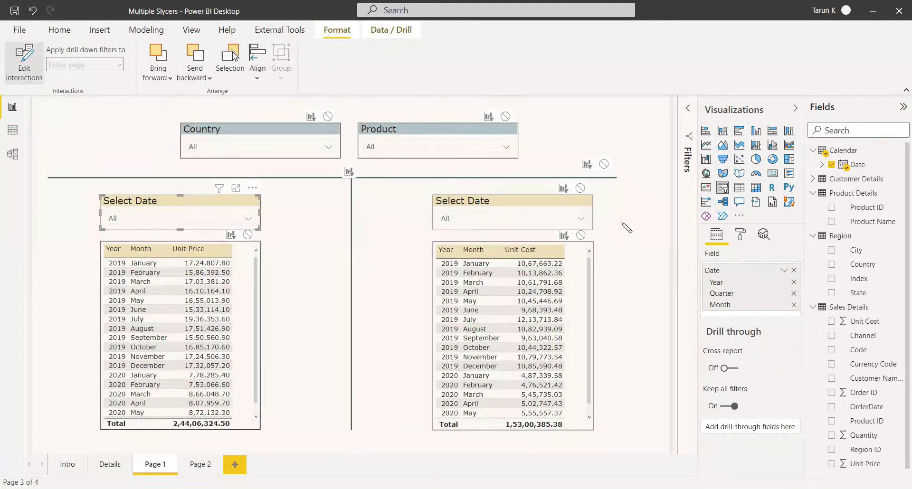
pyautogui.click(580, 189)
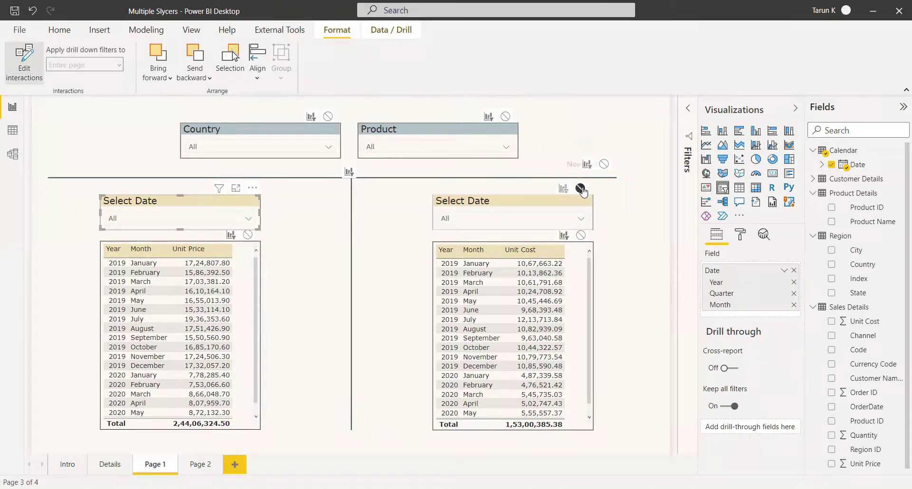
pyautogui.click(580, 236)
pyautogui.click(248, 219)
pyautogui.click(123, 229)
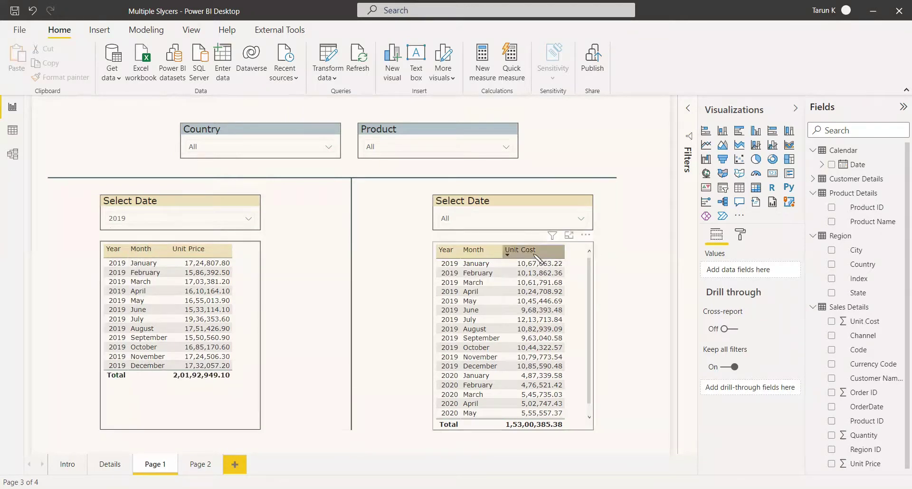
# Try 2020 on the right date slicer, return it to All, and select it for interaction editing.
pyautogui.scroll(-1, 522, 368)
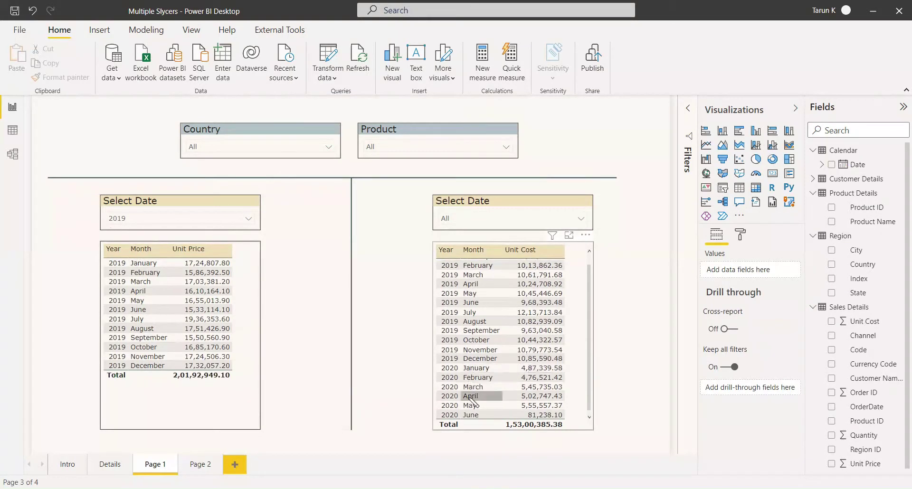
pyautogui.click(581, 219)
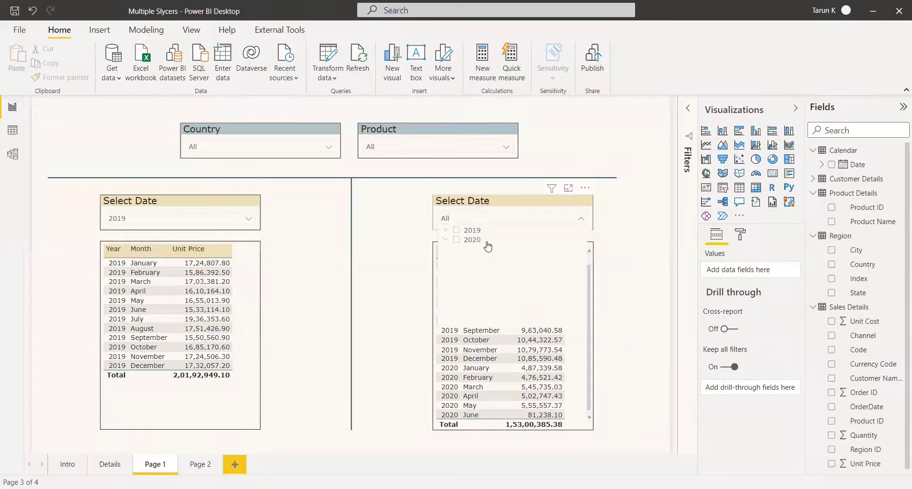
pyautogui.click(582, 219)
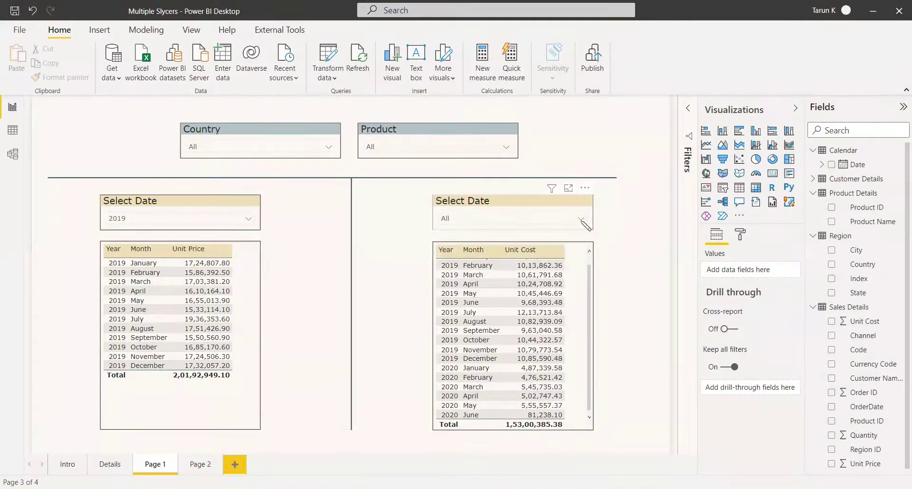
pyautogui.click(581, 219)
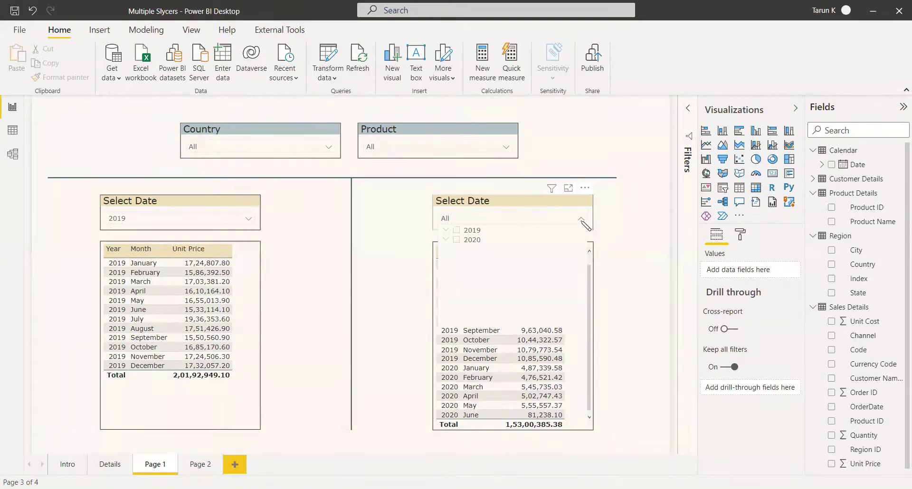
pyautogui.click(457, 240)
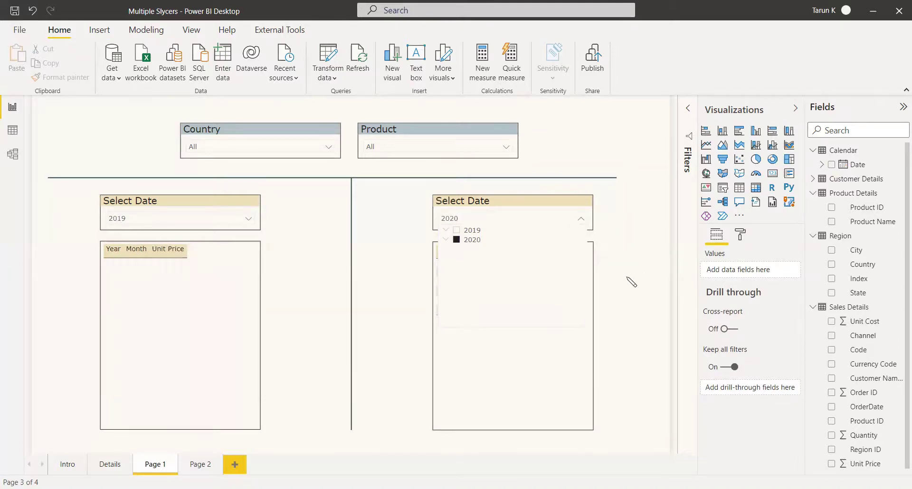
pyautogui.click(582, 219)
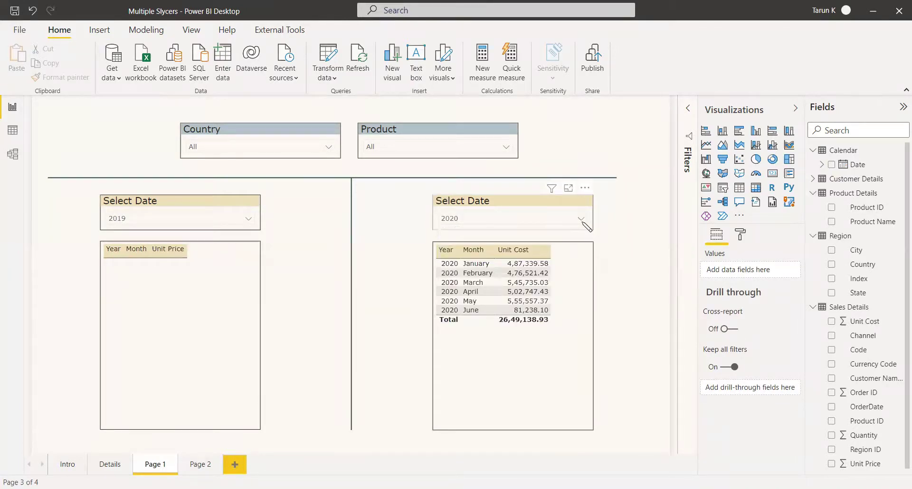
pyautogui.click(585, 220)
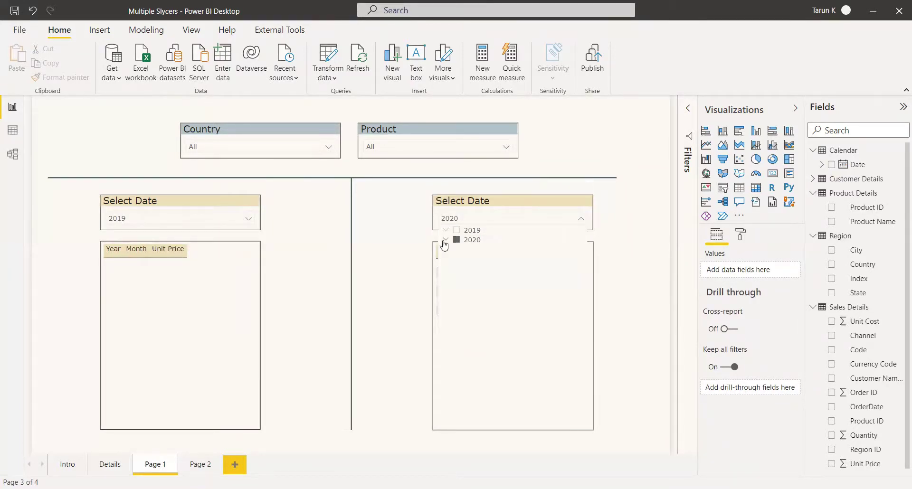
pyautogui.click(583, 220)
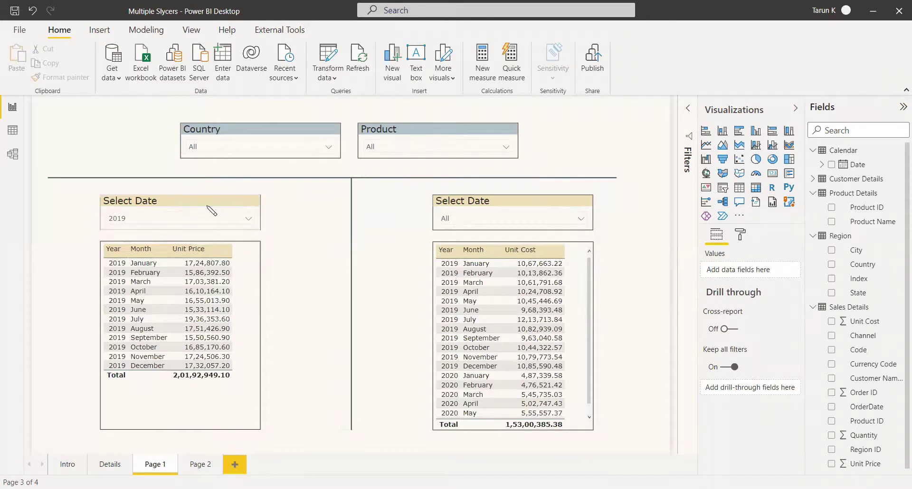
pyautogui.click(500, 208)
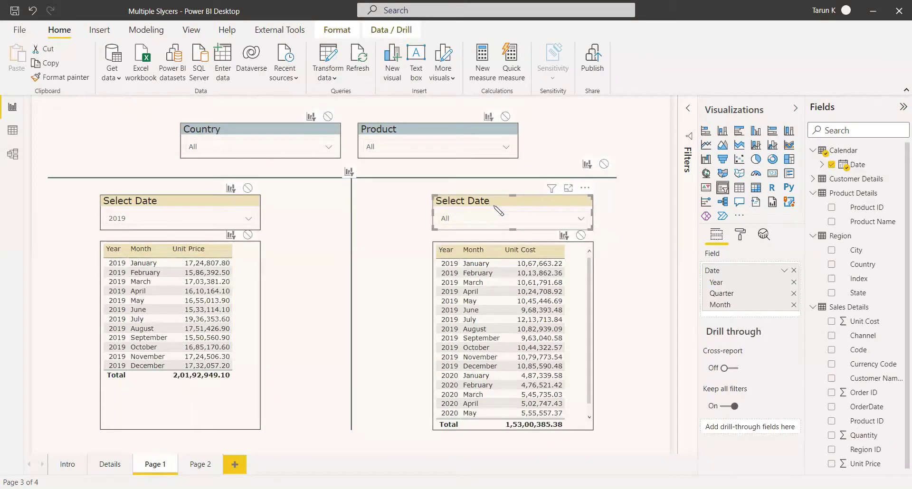
# Stop the right date slicer filtering the left table, and switch the left slicer from 2019 to 2020.
pyautogui.click(247, 234)
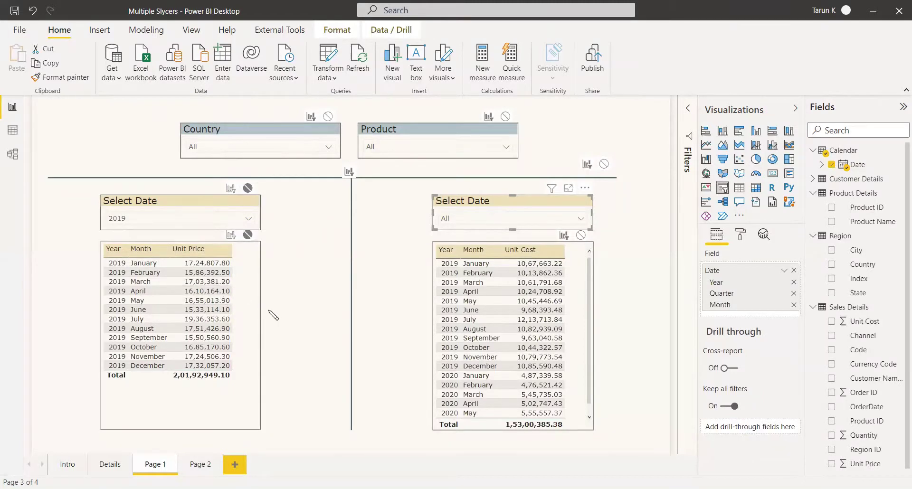
pyautogui.click(325, 291)
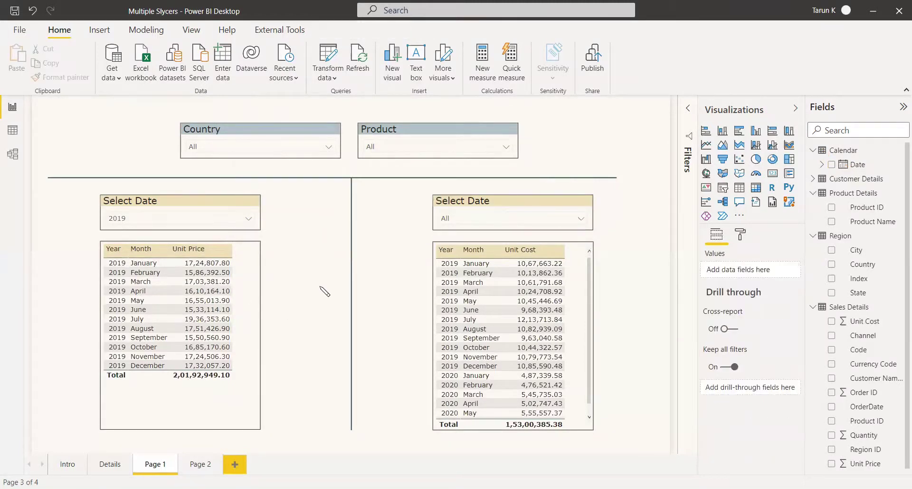
pyautogui.click(247, 219)
pyautogui.click(125, 231)
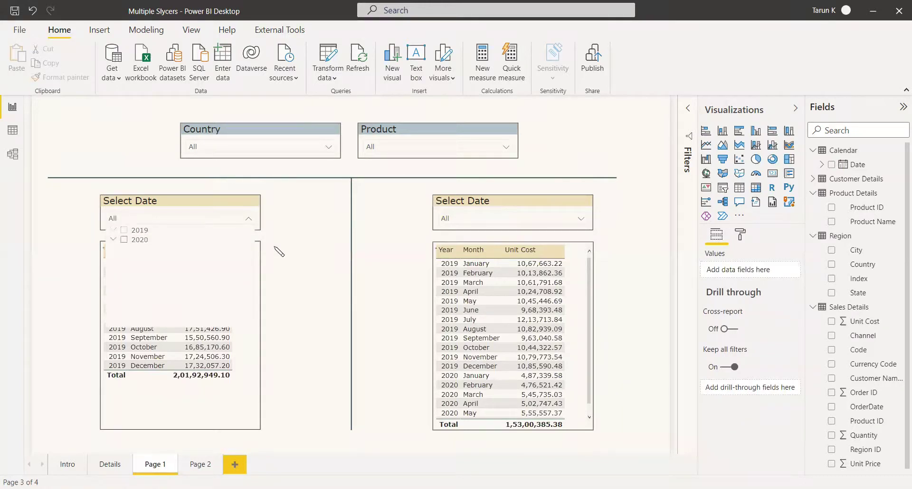
pyautogui.click(248, 218)
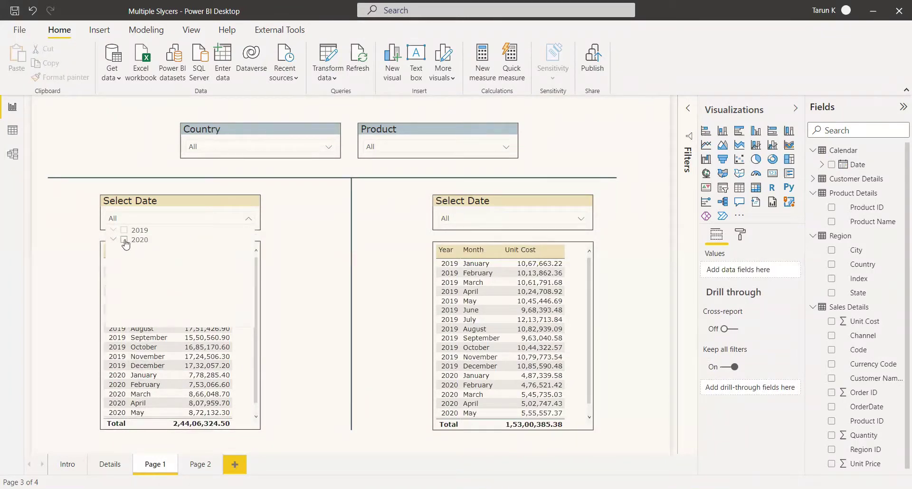
pyautogui.click(125, 240)
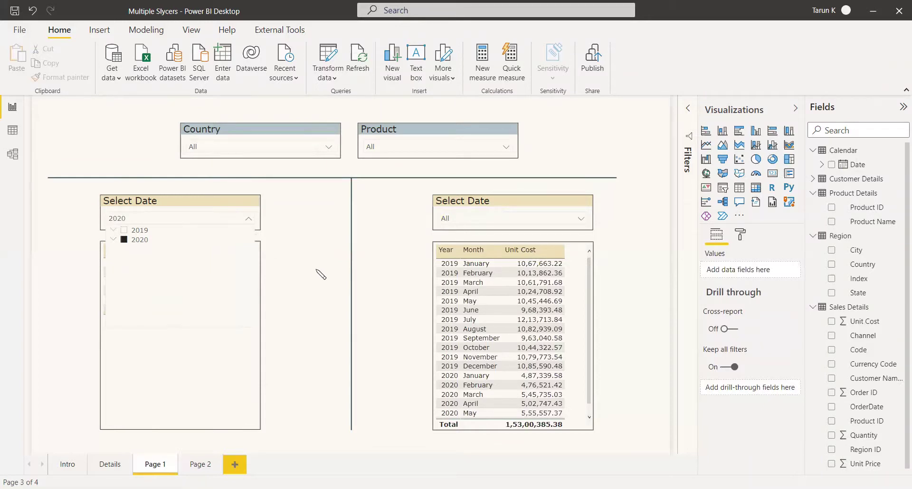
pyautogui.click(251, 241)
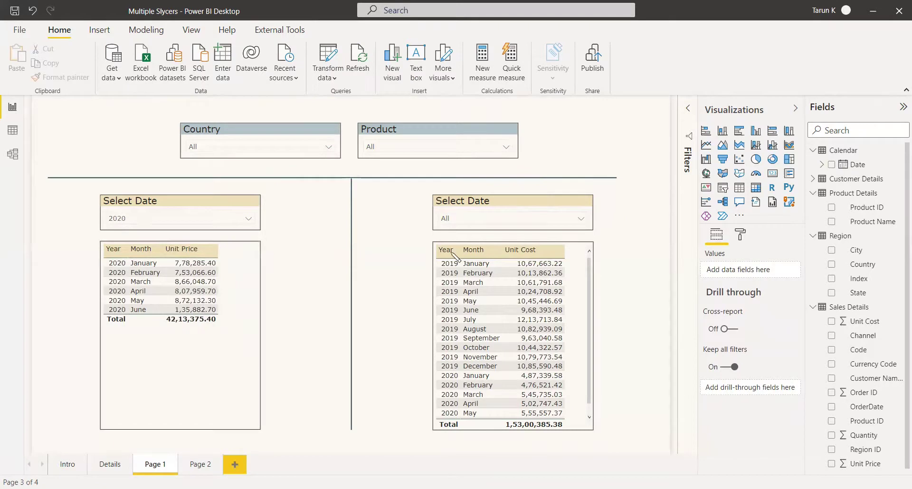
# Set the right Select Date slicer to 2019.
pyautogui.click(515, 404)
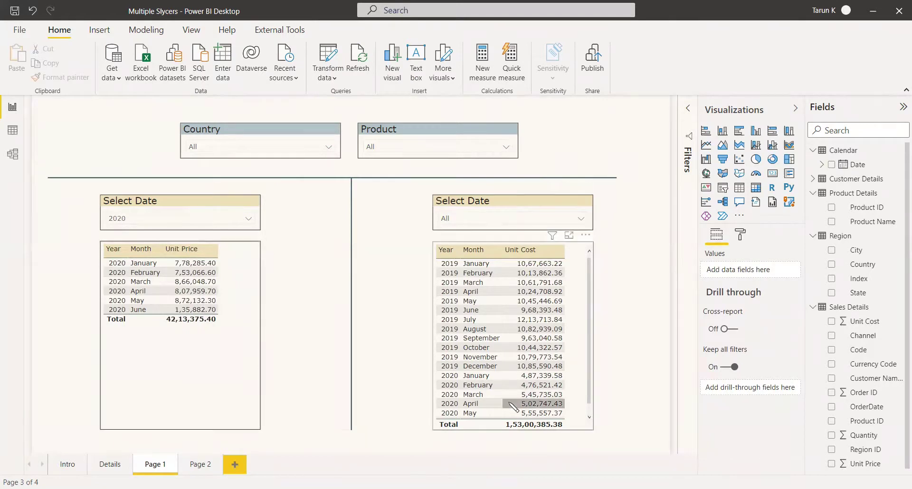
pyautogui.click(581, 219)
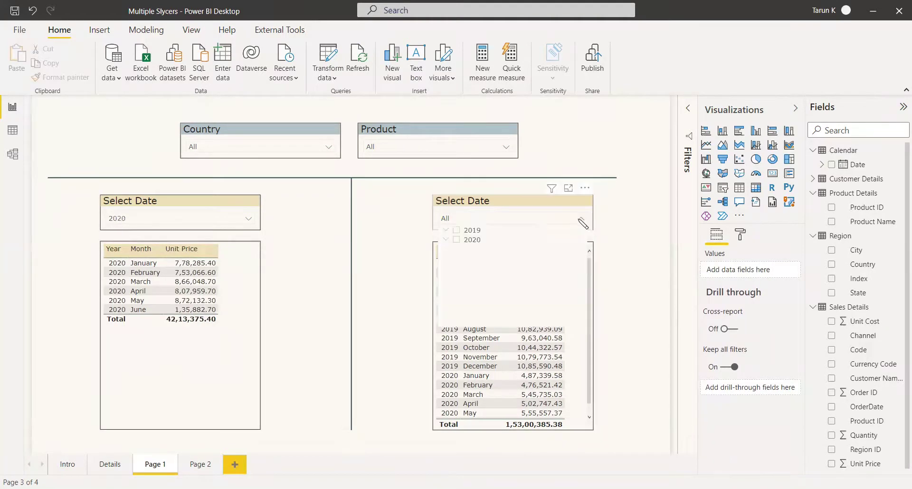
pyautogui.click(456, 230)
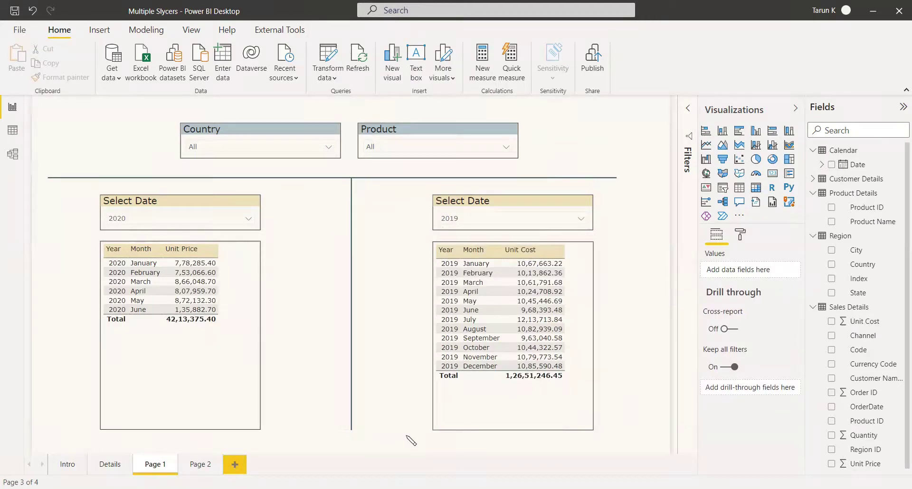
# Filter Page 1 to Finland with the Country slicer.
pyautogui.click(329, 148)
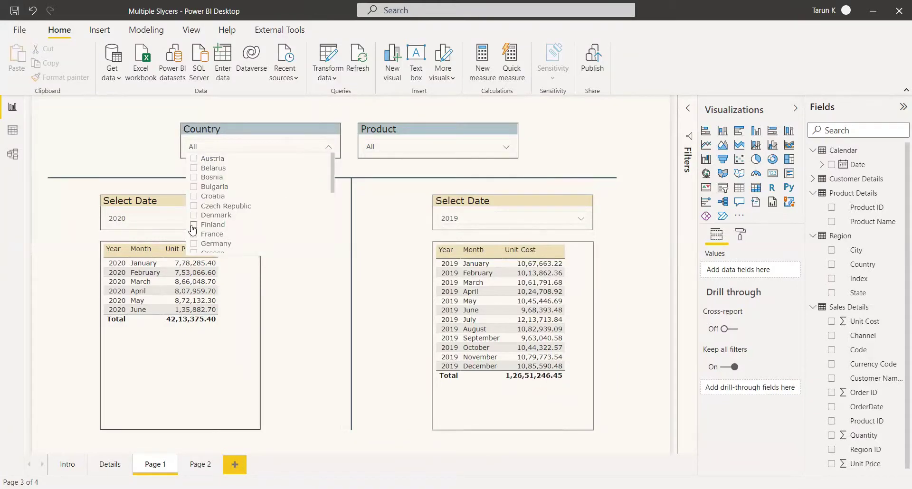
pyautogui.click(192, 229)
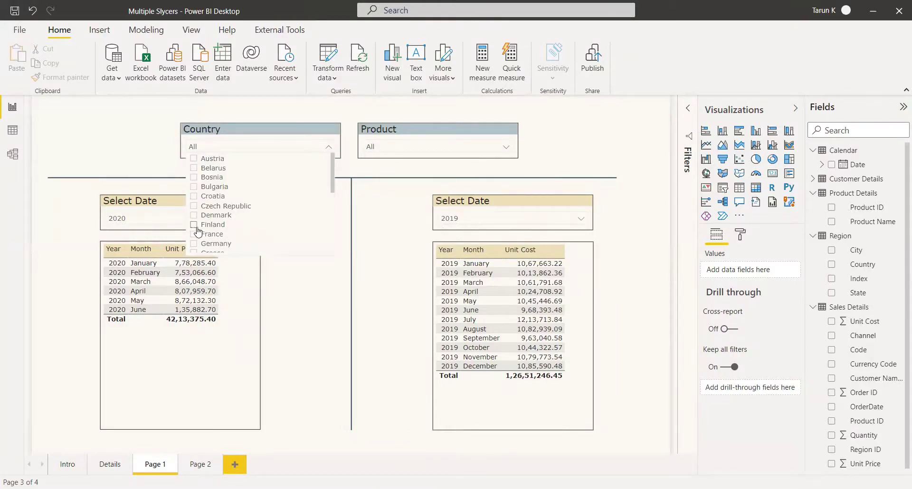
pyautogui.click(327, 309)
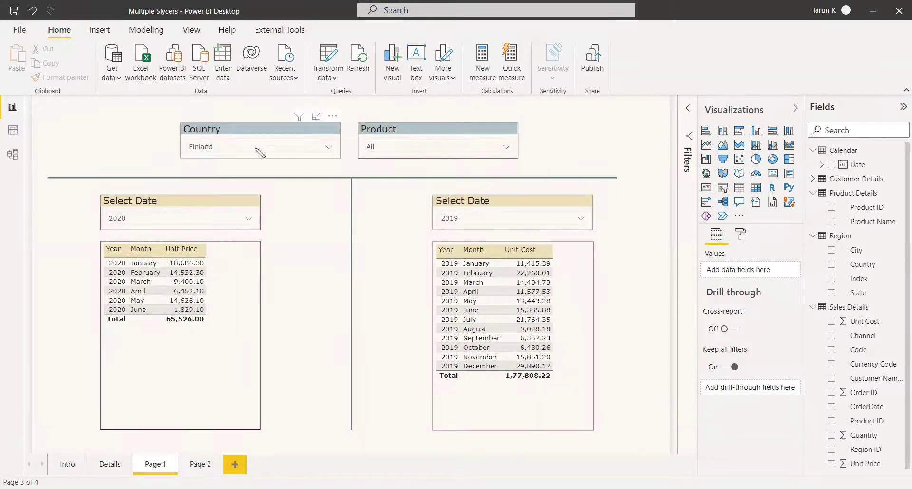
# Try the C Can product filter, undo it, and move to Page 2.
pyautogui.click(508, 147)
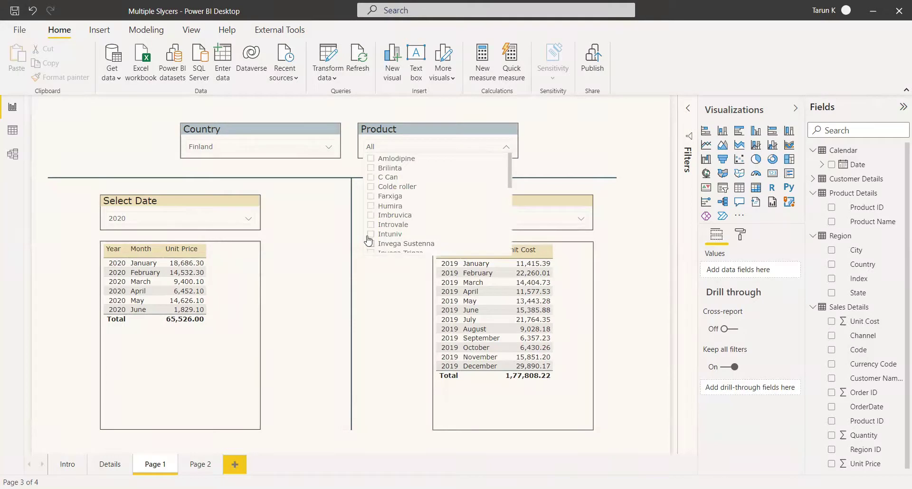
pyautogui.click(371, 177)
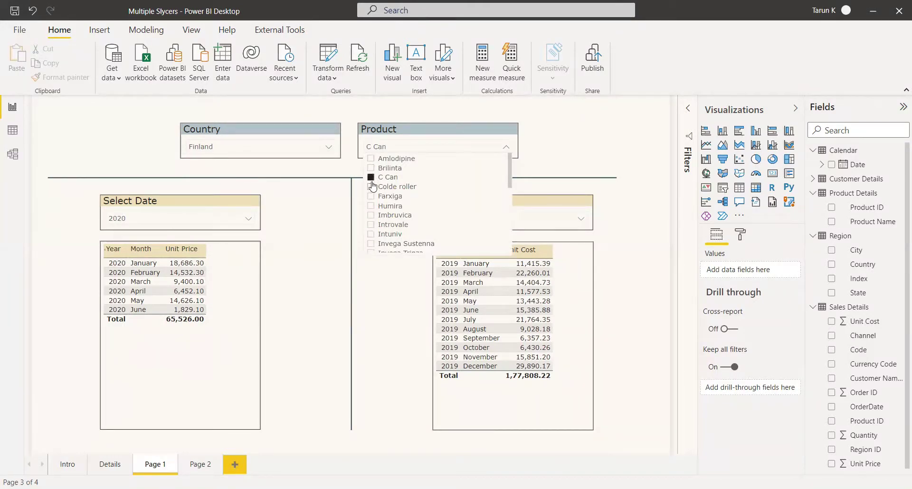
pyautogui.click(400, 320)
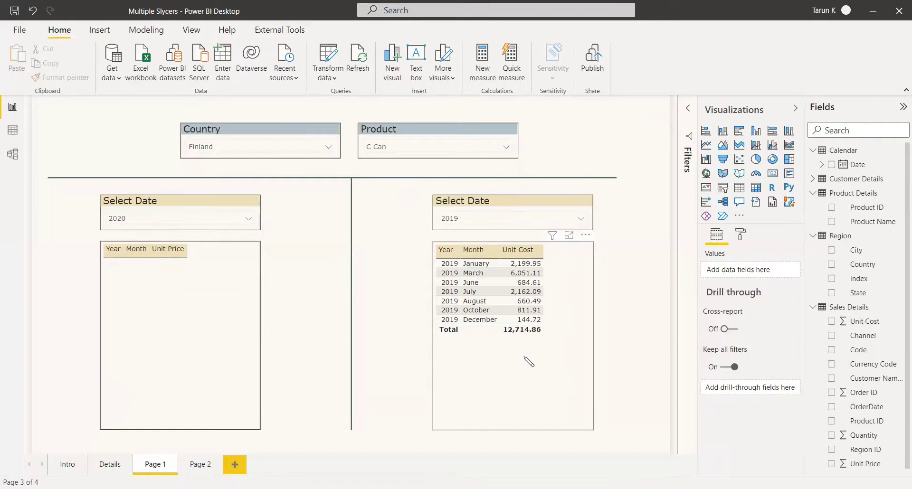
pyautogui.hotkey('ctrl', 'z')
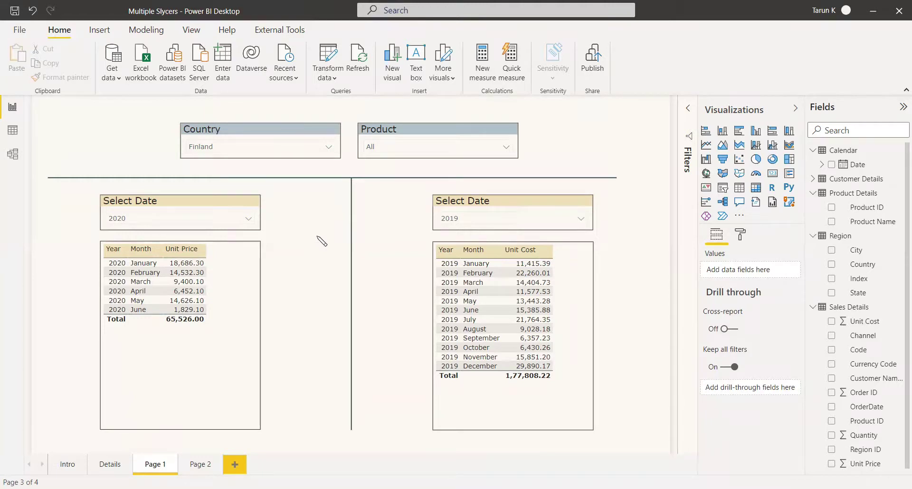
pyautogui.hotkey('ctrl', 'pagedown')
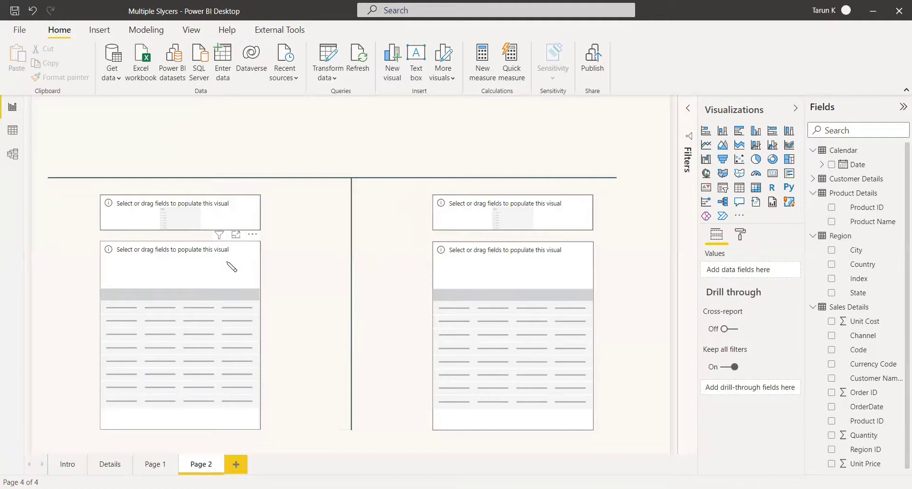
# Add Calendar Date to the top-right slicer placeholder.
pyautogui.click(594, 223)
pyautogui.click(831, 165)
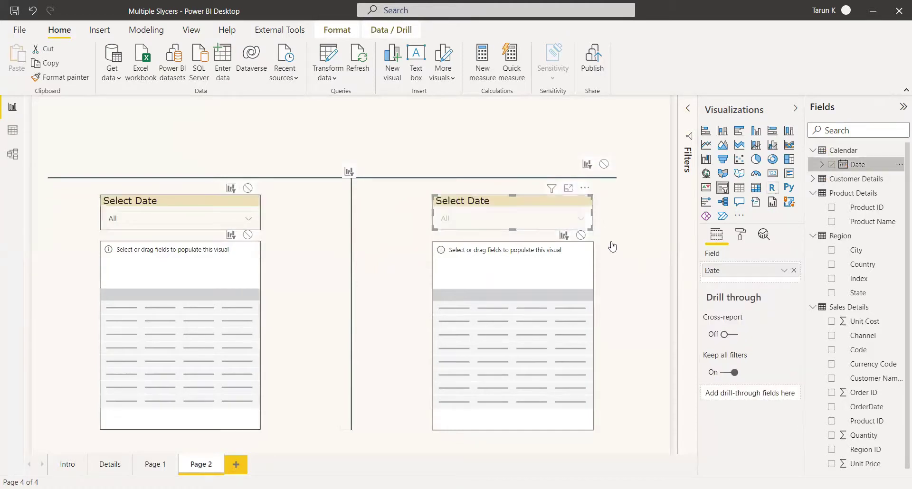
pyautogui.click(783, 270)
# Fill the left table with Year, Month and Unit Price.
pyautogui.click(247, 276)
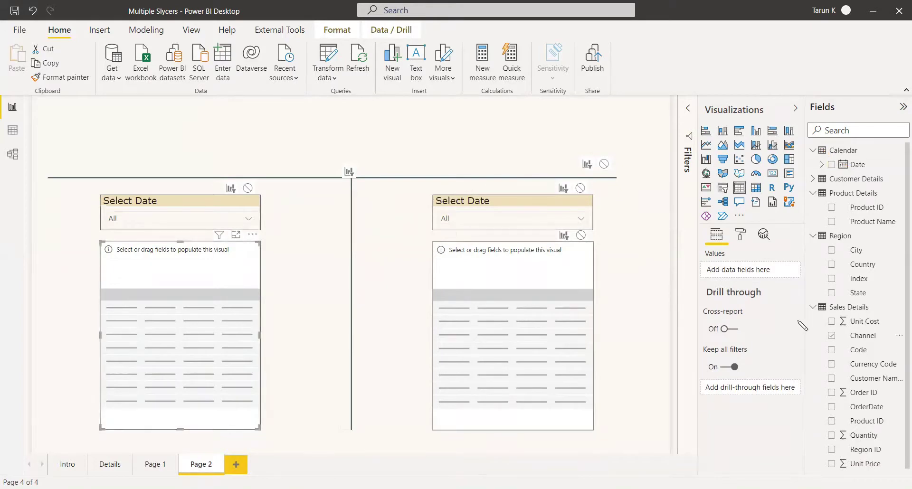
pyautogui.click(831, 165)
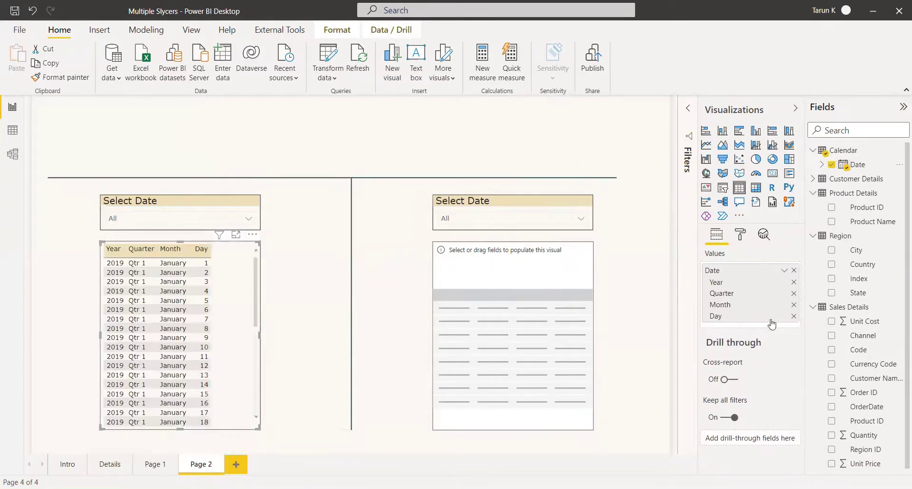
pyautogui.click(793, 293)
pyautogui.click(793, 316)
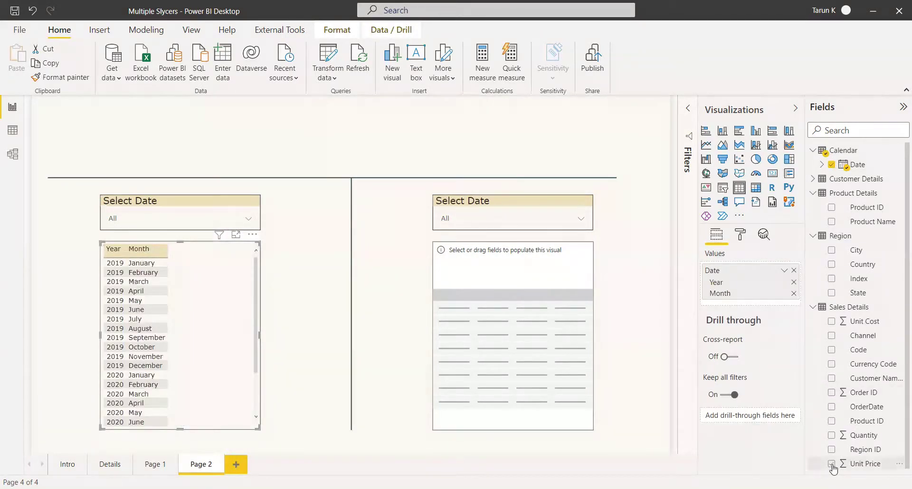
pyautogui.click(831, 463)
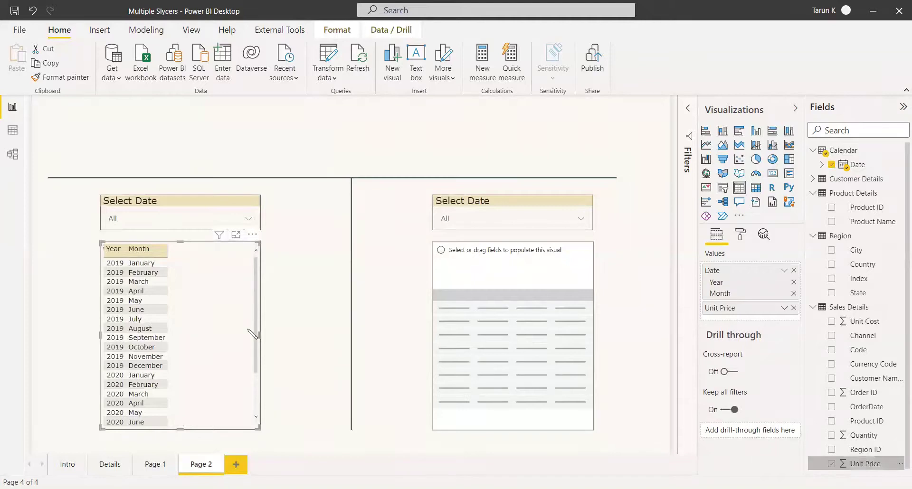
# Fill the right table with Year, Month and Unit Cost.
pyautogui.click(576, 426)
pyautogui.click(831, 164)
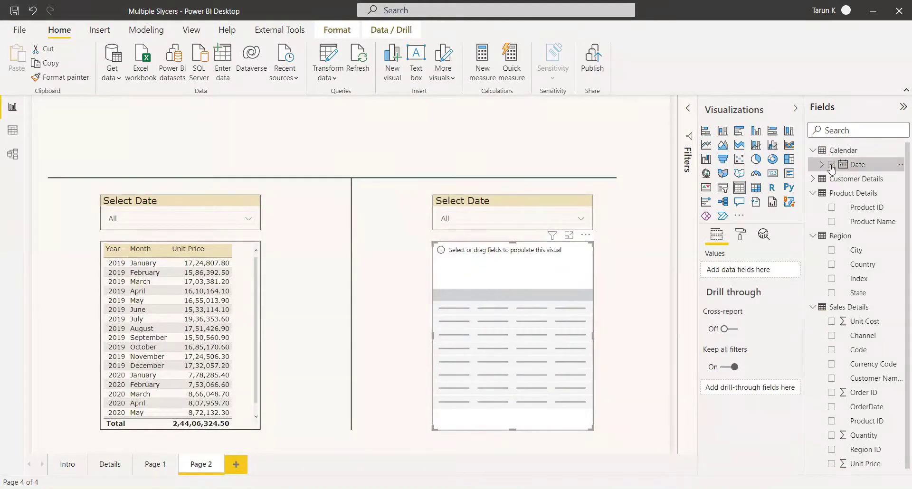
pyautogui.click(793, 293)
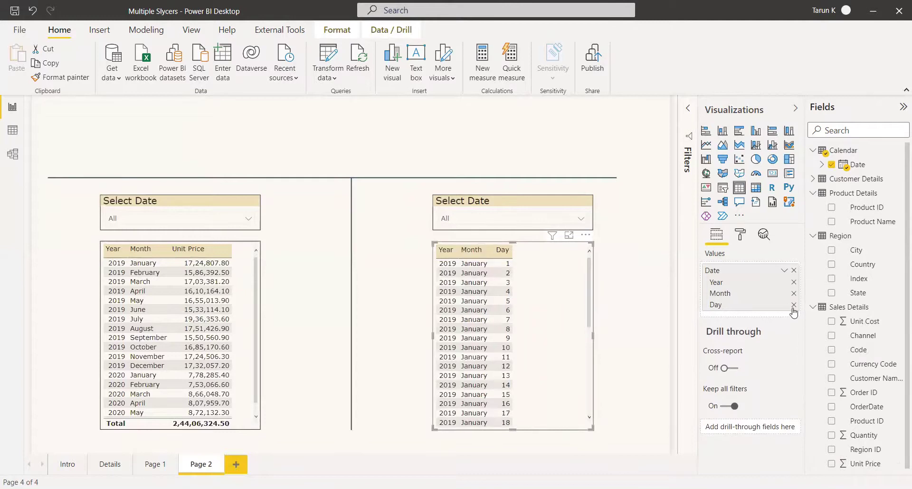
pyautogui.click(794, 305)
pyautogui.click(831, 321)
pyautogui.click(124, 218)
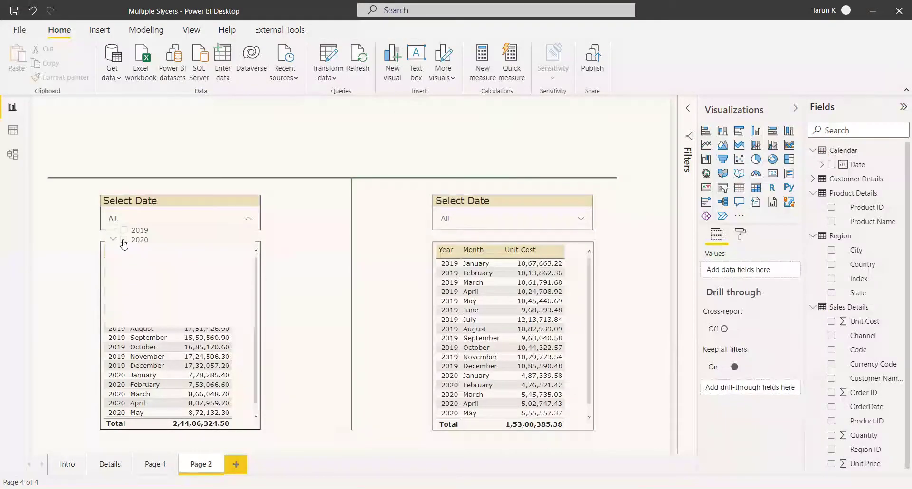
pyautogui.click(124, 240)
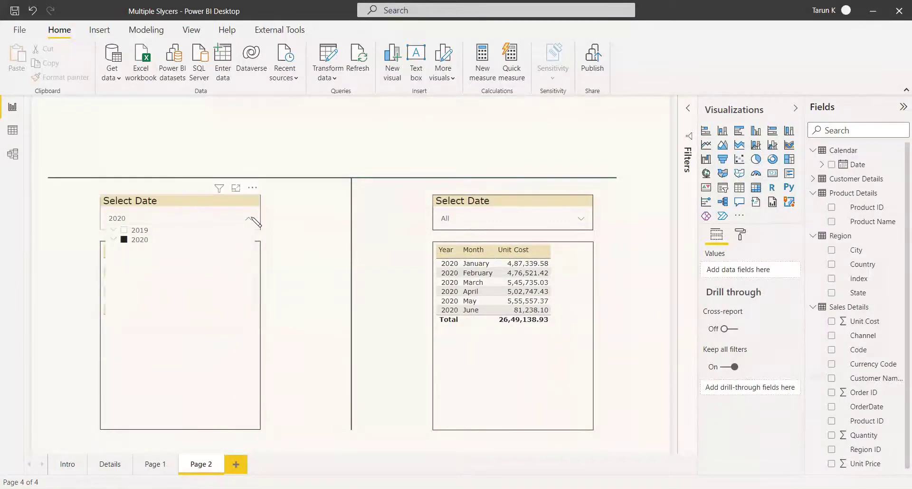
pyautogui.click(235, 383)
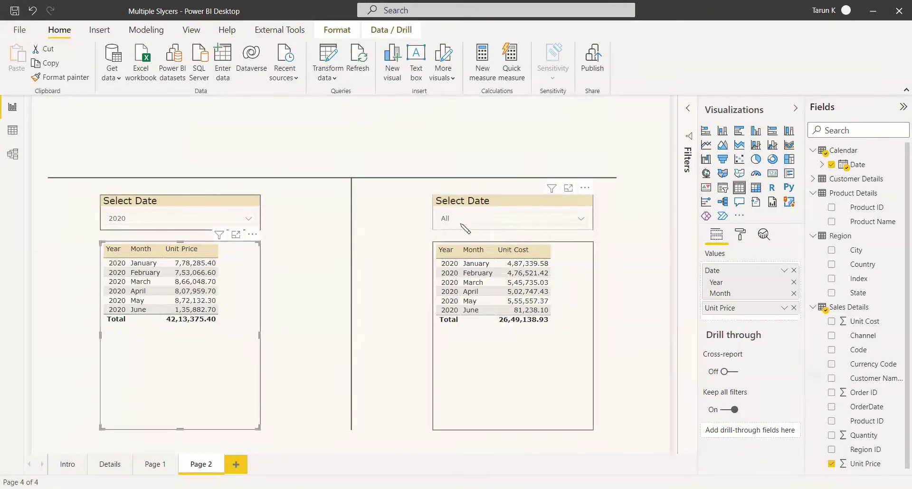
pyautogui.click(578, 219)
pyautogui.click(581, 222)
pyautogui.click(306, 261)
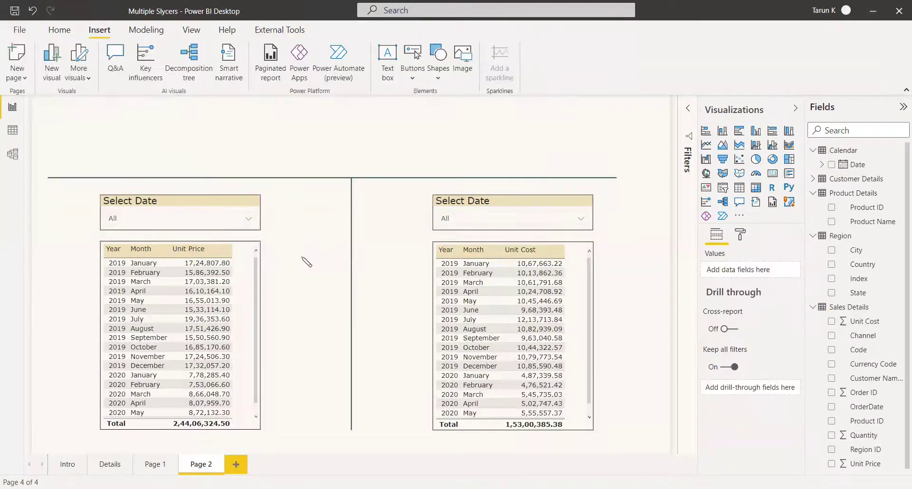
# In the Sync slicers pane's advanced options, give the left date slicer the group name 'Dat'.
pyautogui.click(177, 207)
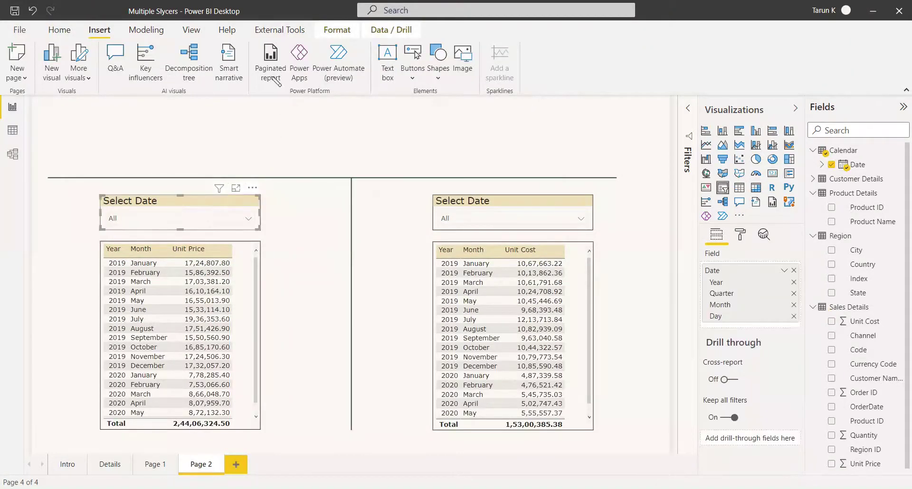
pyautogui.click(193, 30)
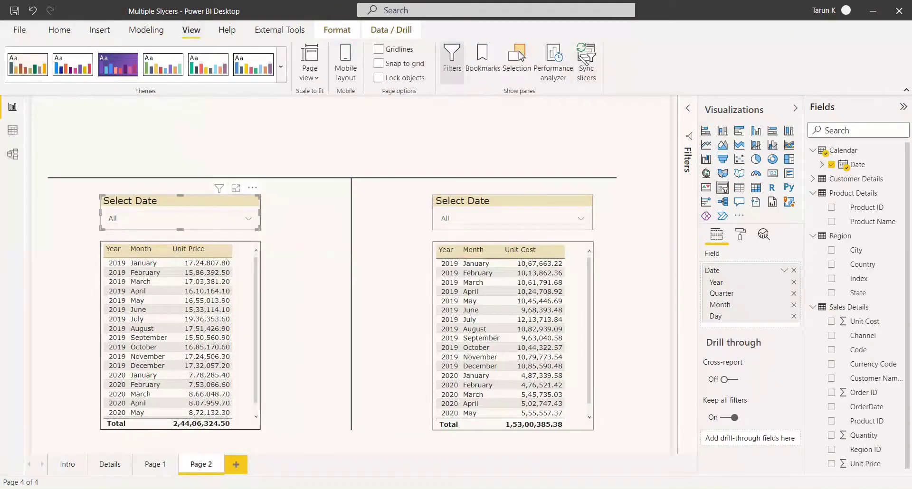
pyautogui.click(584, 59)
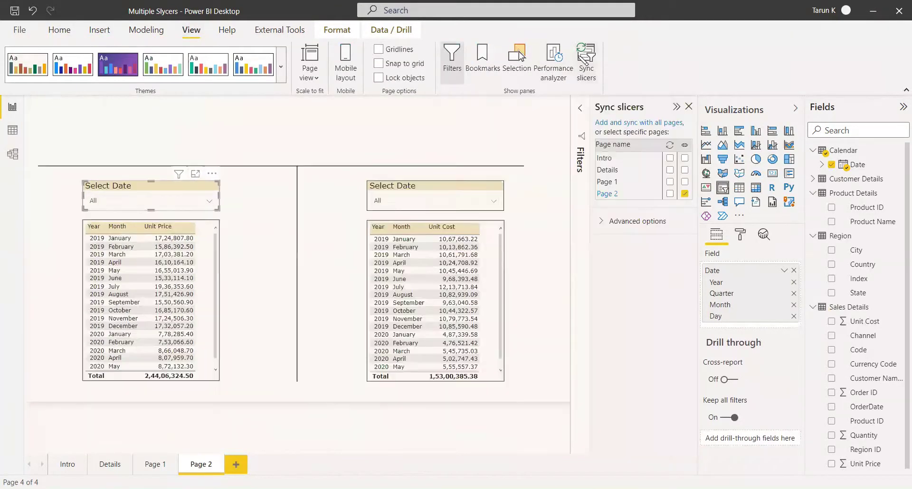
pyautogui.click(602, 223)
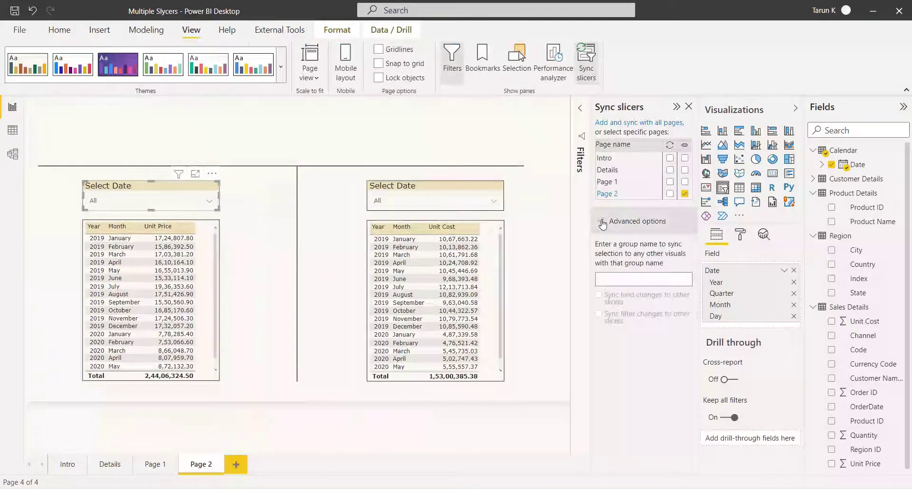
pyautogui.click(606, 280)
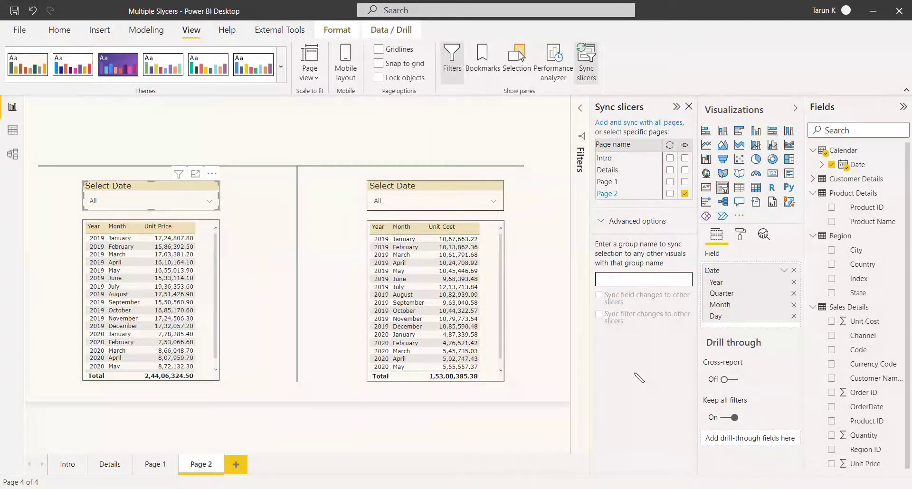
pyautogui.write('DateS')
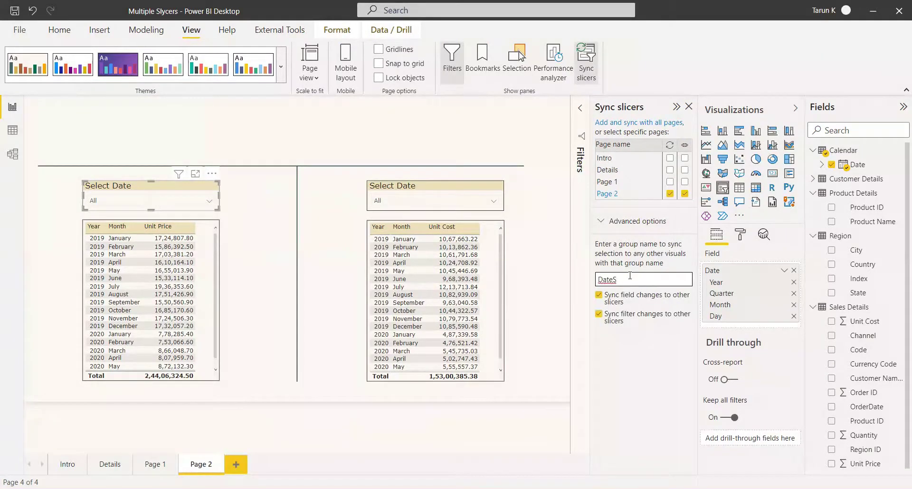
# Give the right date slicer the sync group name 'Date'.
pyautogui.click(437, 192)
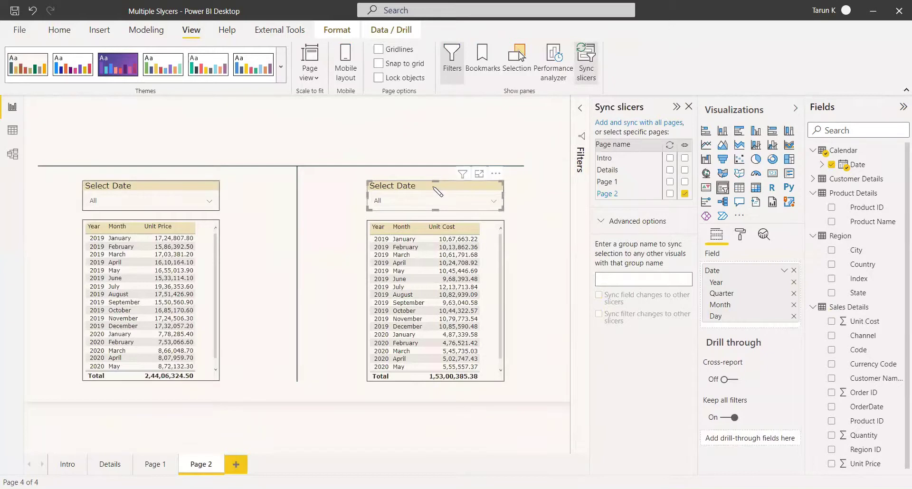
pyautogui.click(621, 278)
pyautogui.write('DateS')
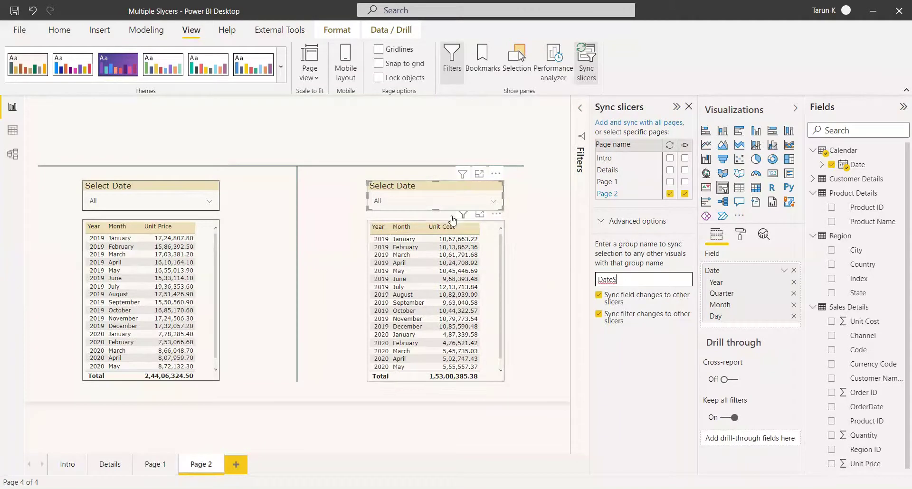
# Tick 2019 in the left date slicer, then switch the right one to 2020 so both follow.
pyautogui.click(354, 207)
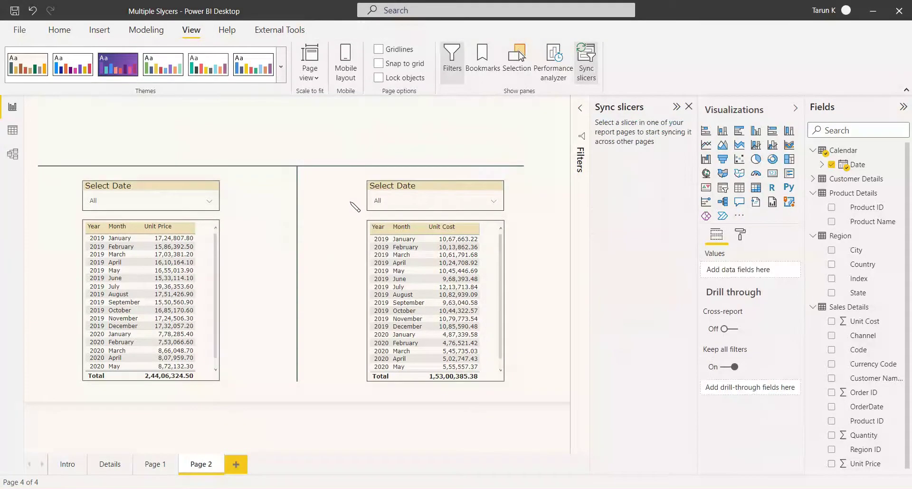
pyautogui.click(209, 201)
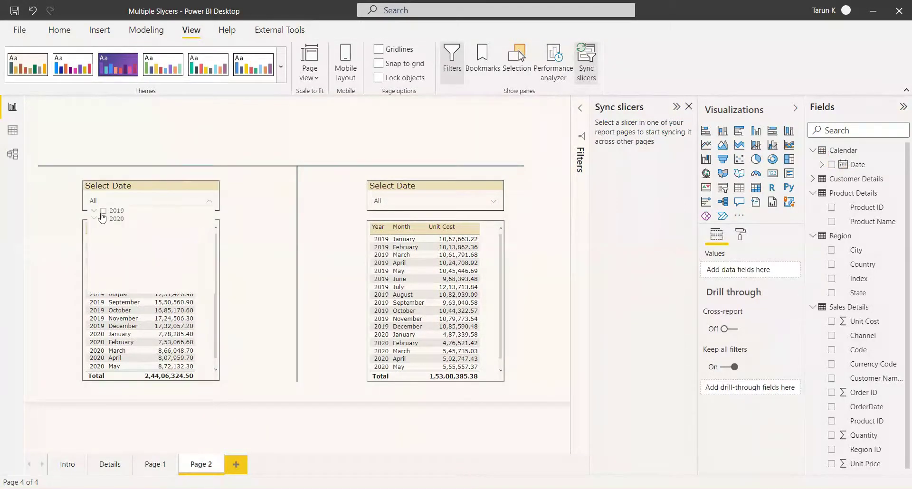
pyautogui.click(103, 212)
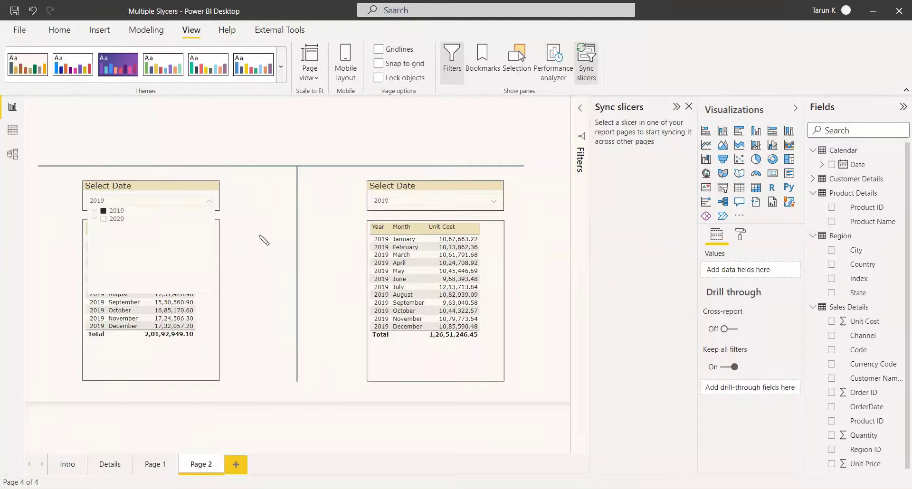
pyautogui.click(212, 203)
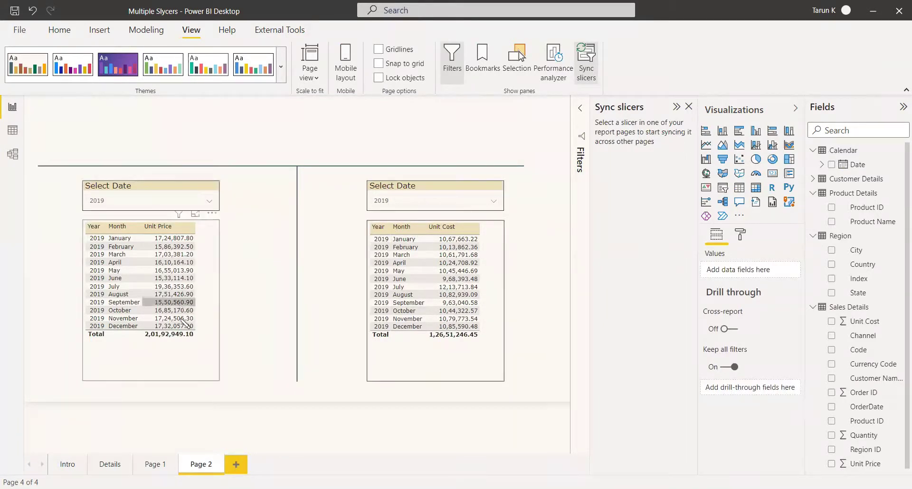
pyautogui.click(493, 200)
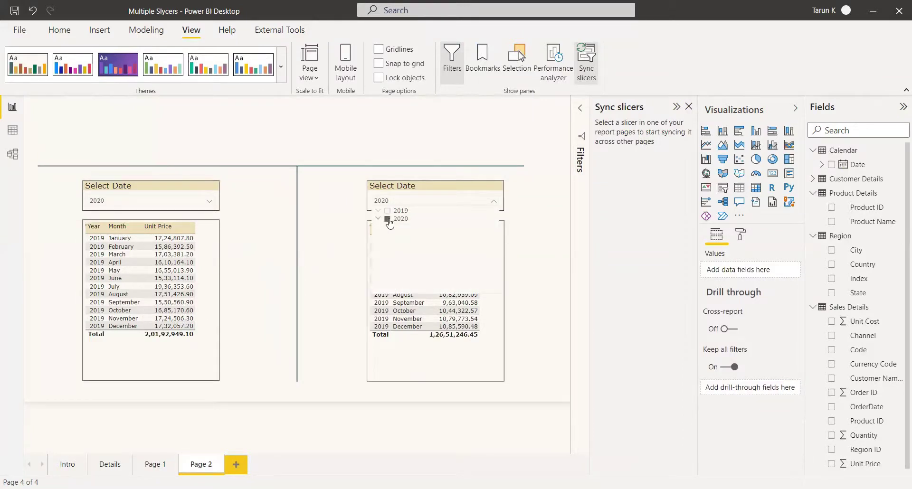
pyautogui.click(387, 219)
pyautogui.click(494, 202)
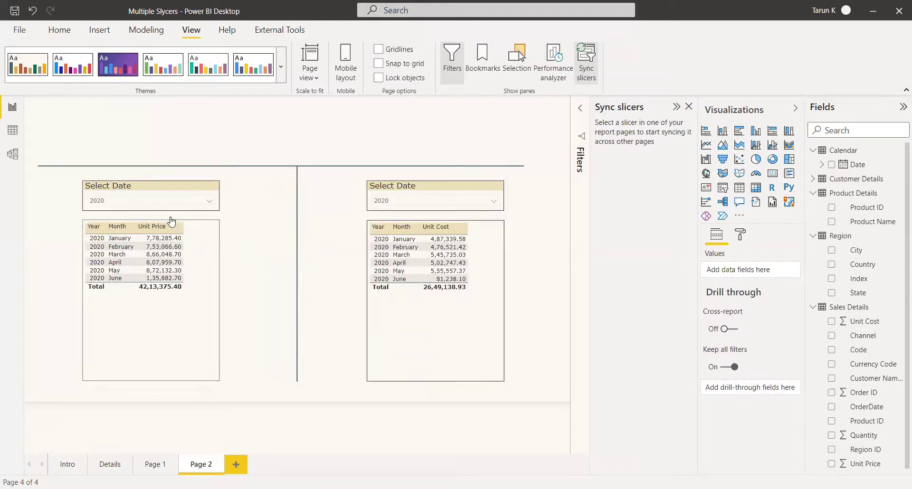